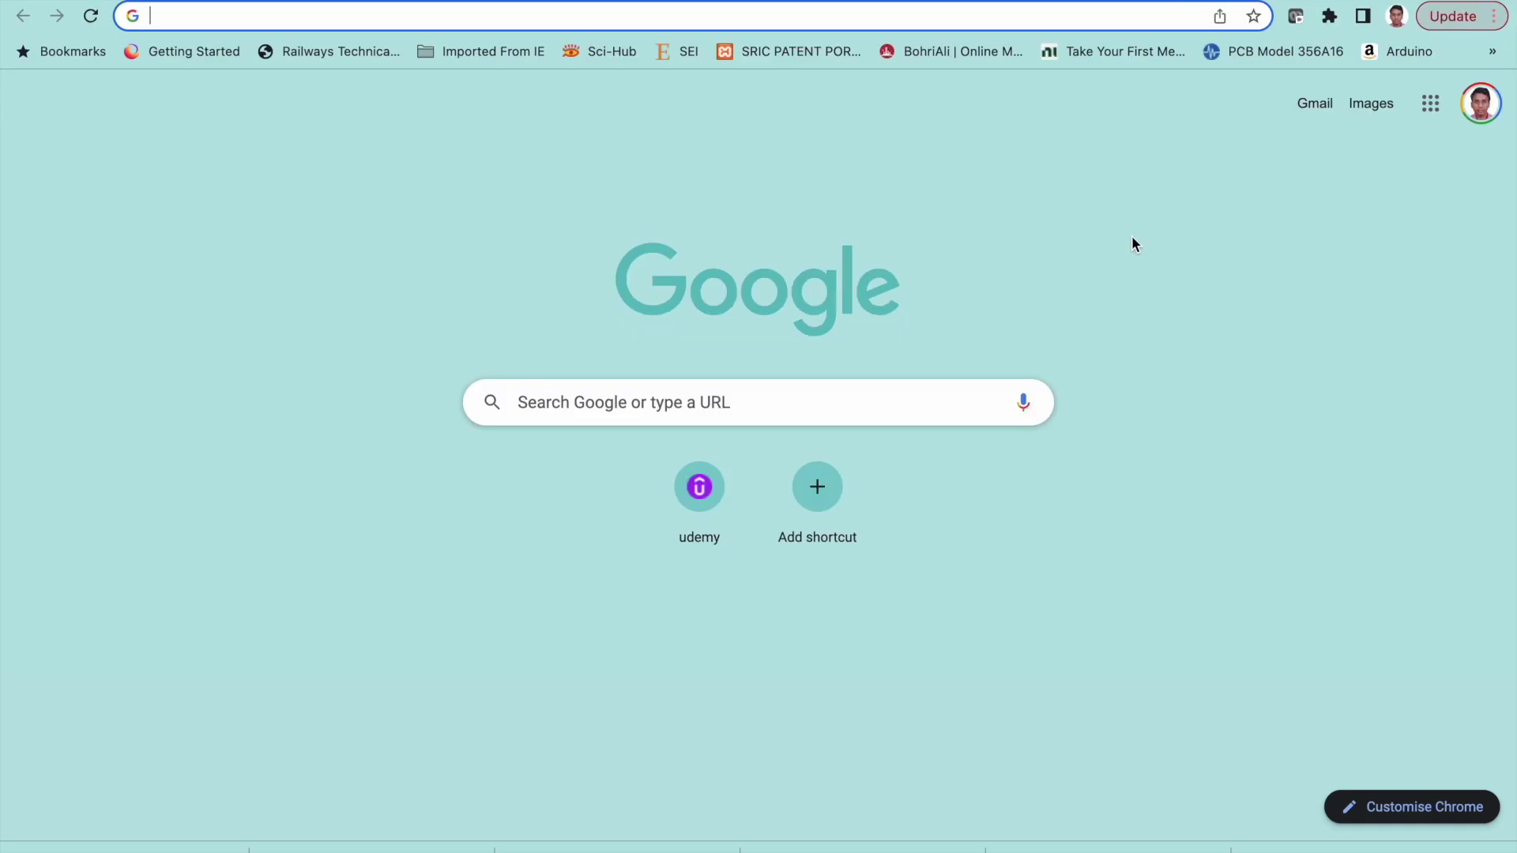
Search Google for "fusion 360" to bring up Autodesk's Fusion 360 overview result.
left_click(841, 390)
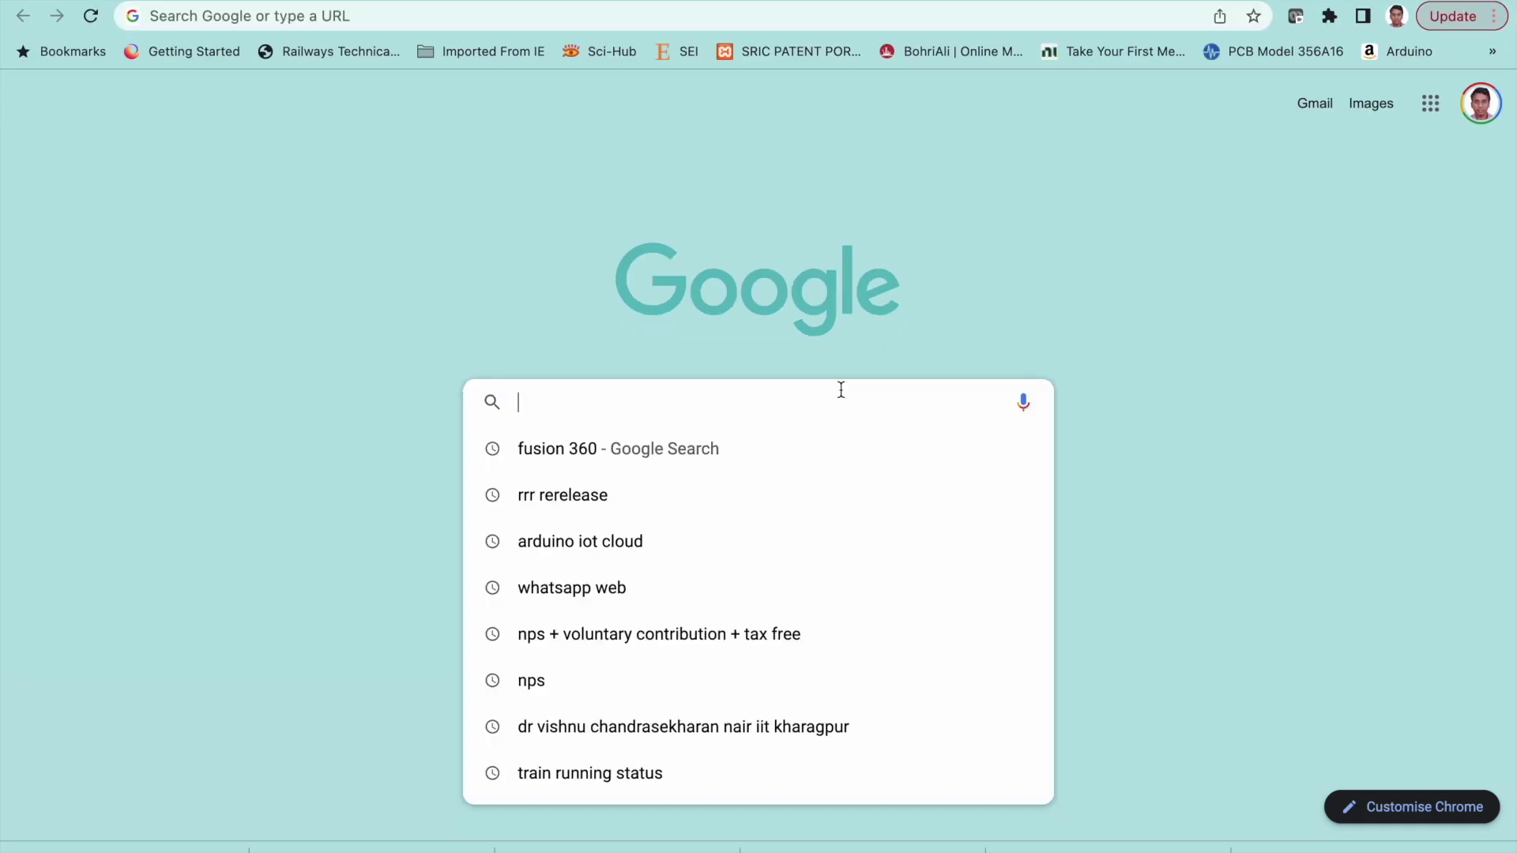
type("fusion ")
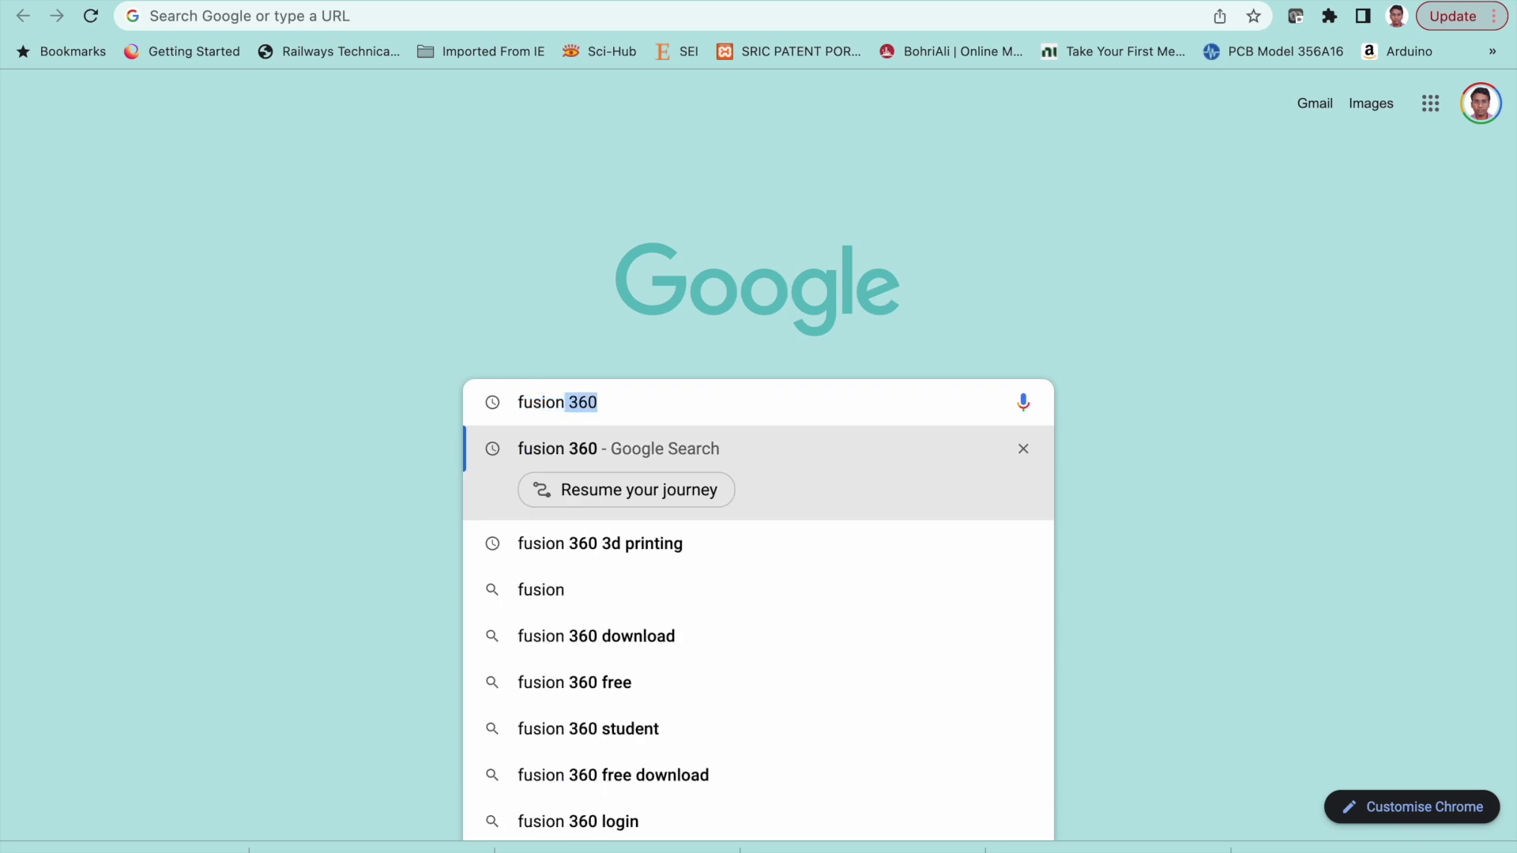
type("3")
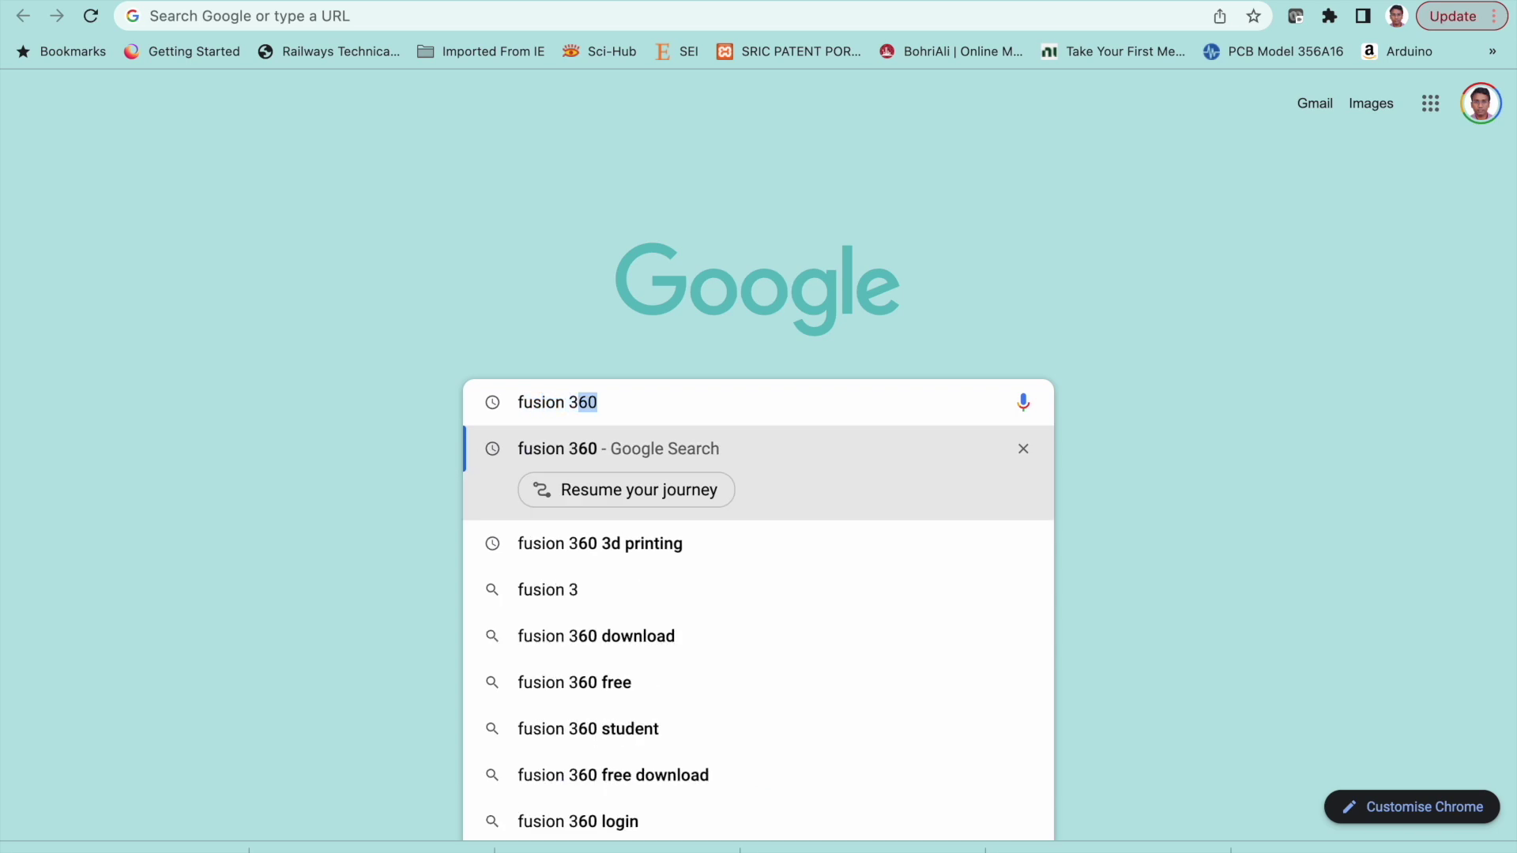
type("60")
key("Return")
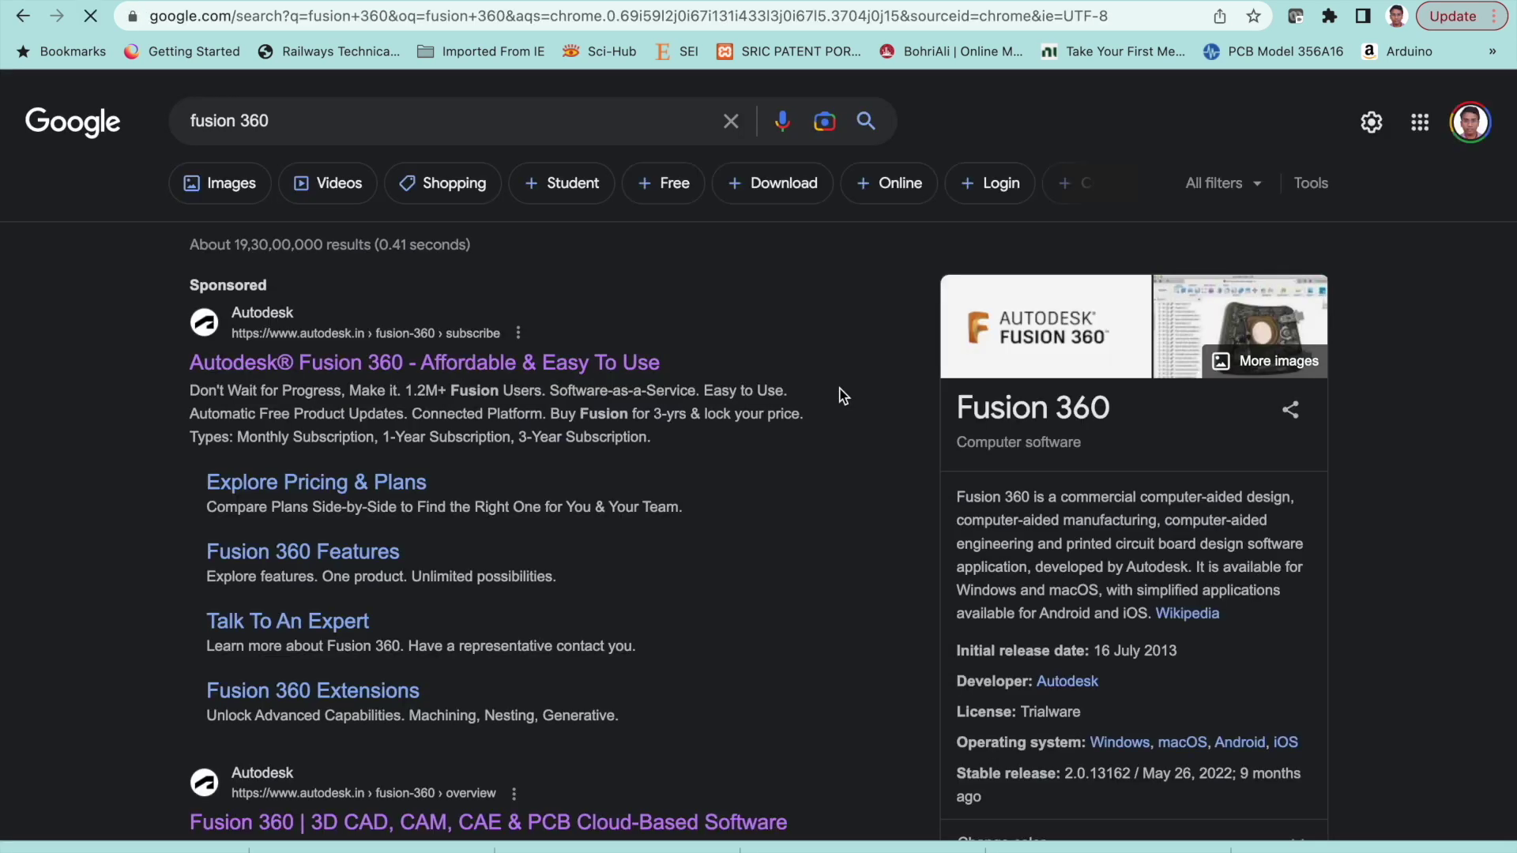
scroll(840, 393, "down", 3)
scroll(840, 393, "down", 3)
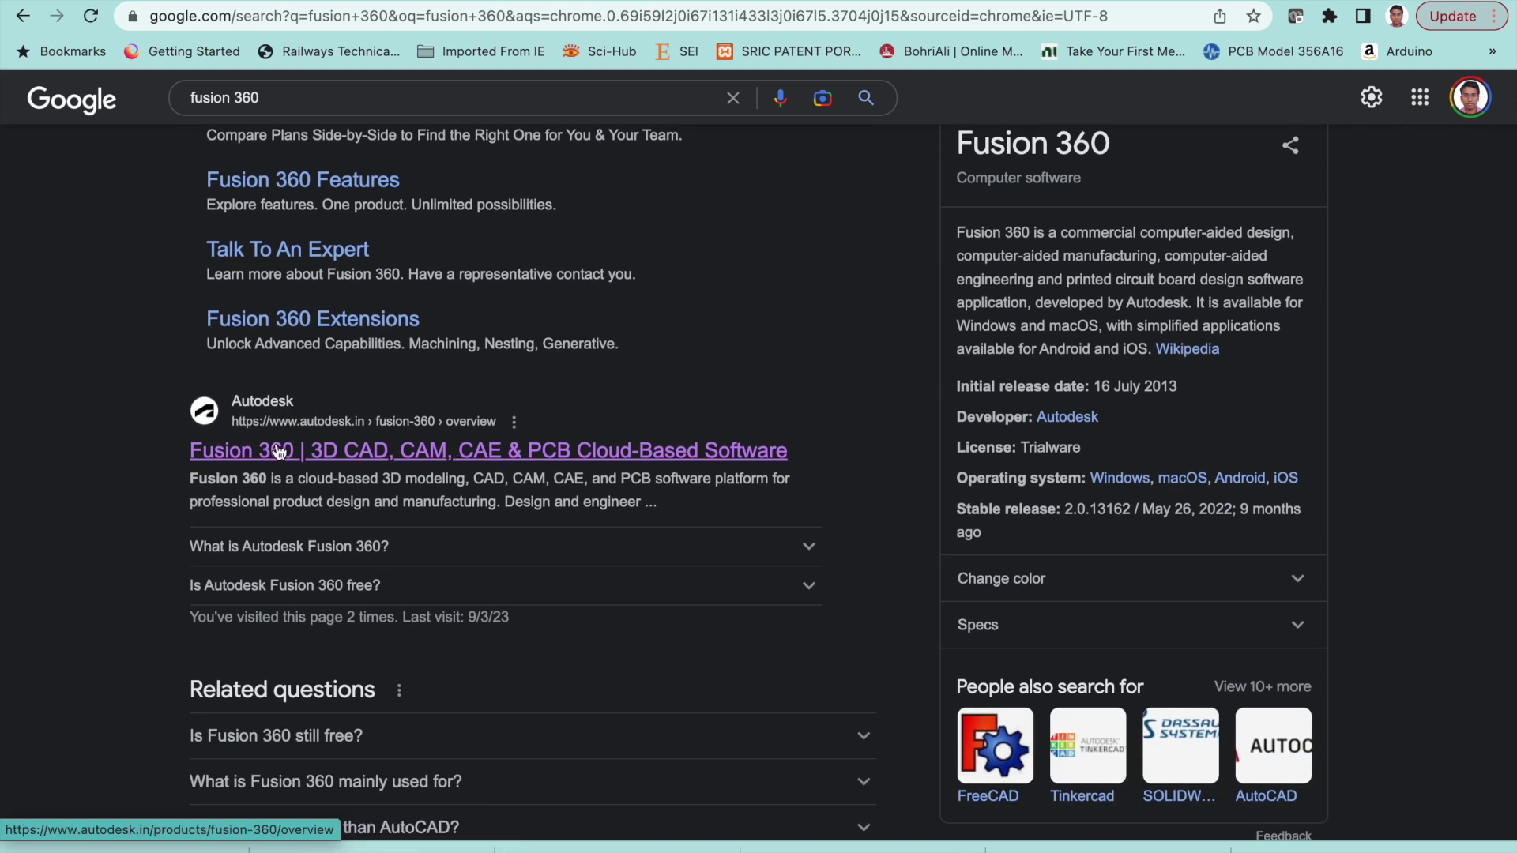
Go from the Fusion 360 search result to Autodesk's overview page and on to Sign in.
left_click(225, 464)
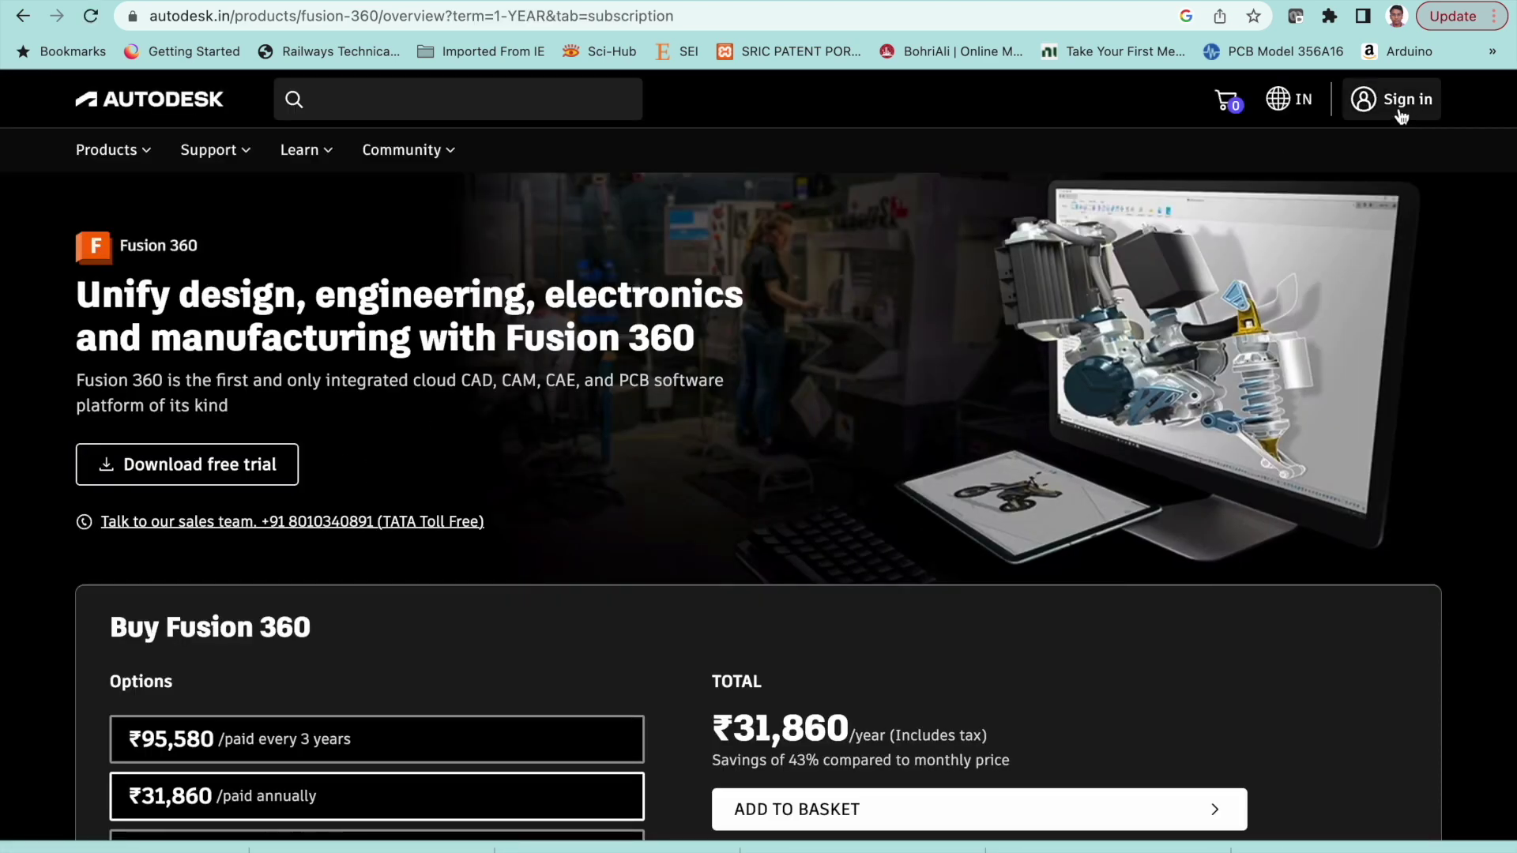
left_click(1400, 109)
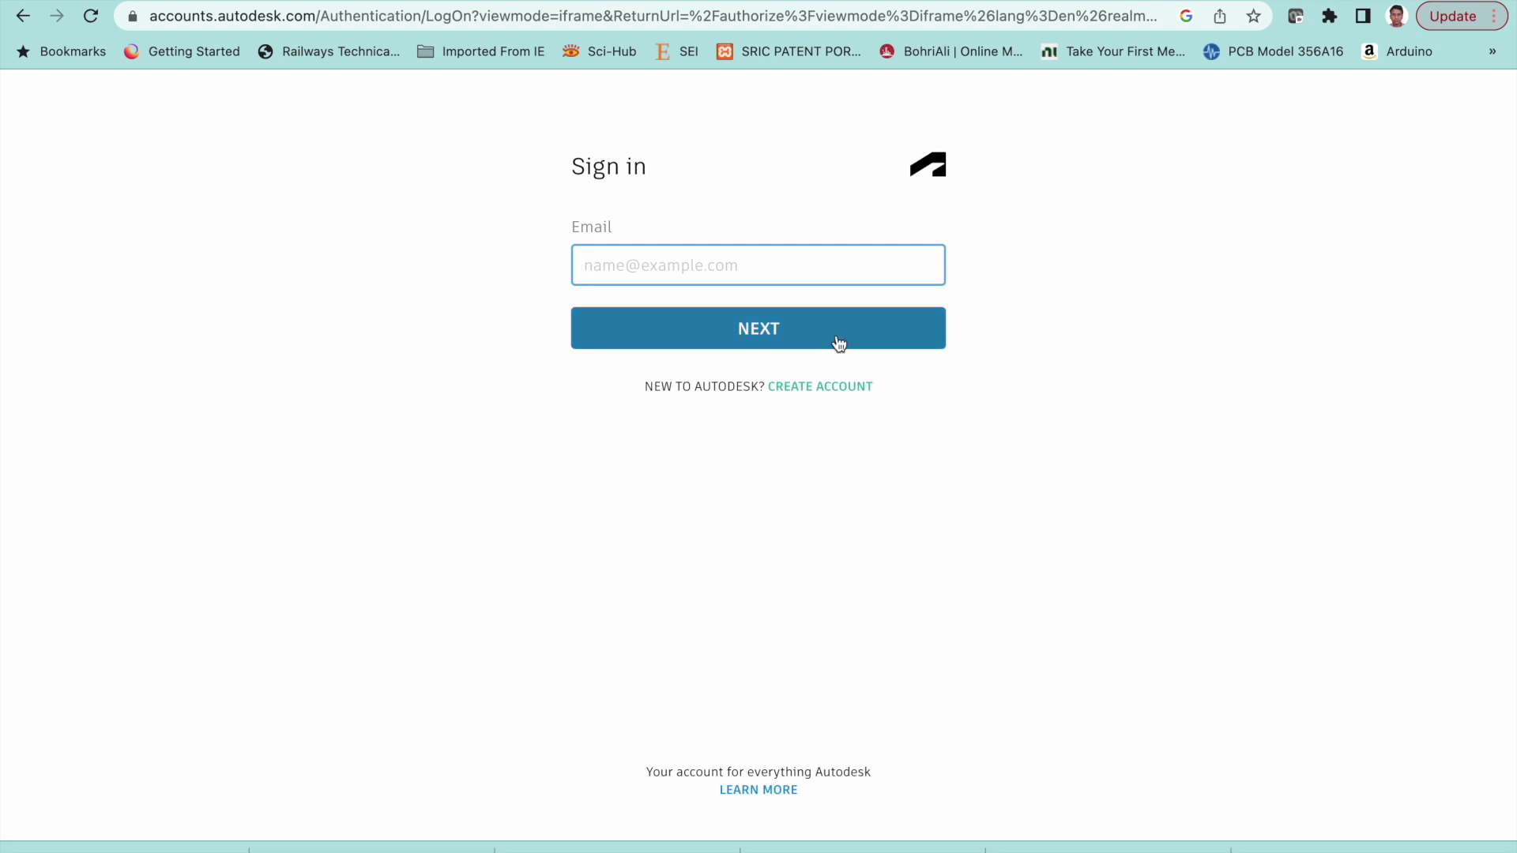
Create a new Autodesk account with name, university email and password, accepting the terms of use.
left_click(824, 388)
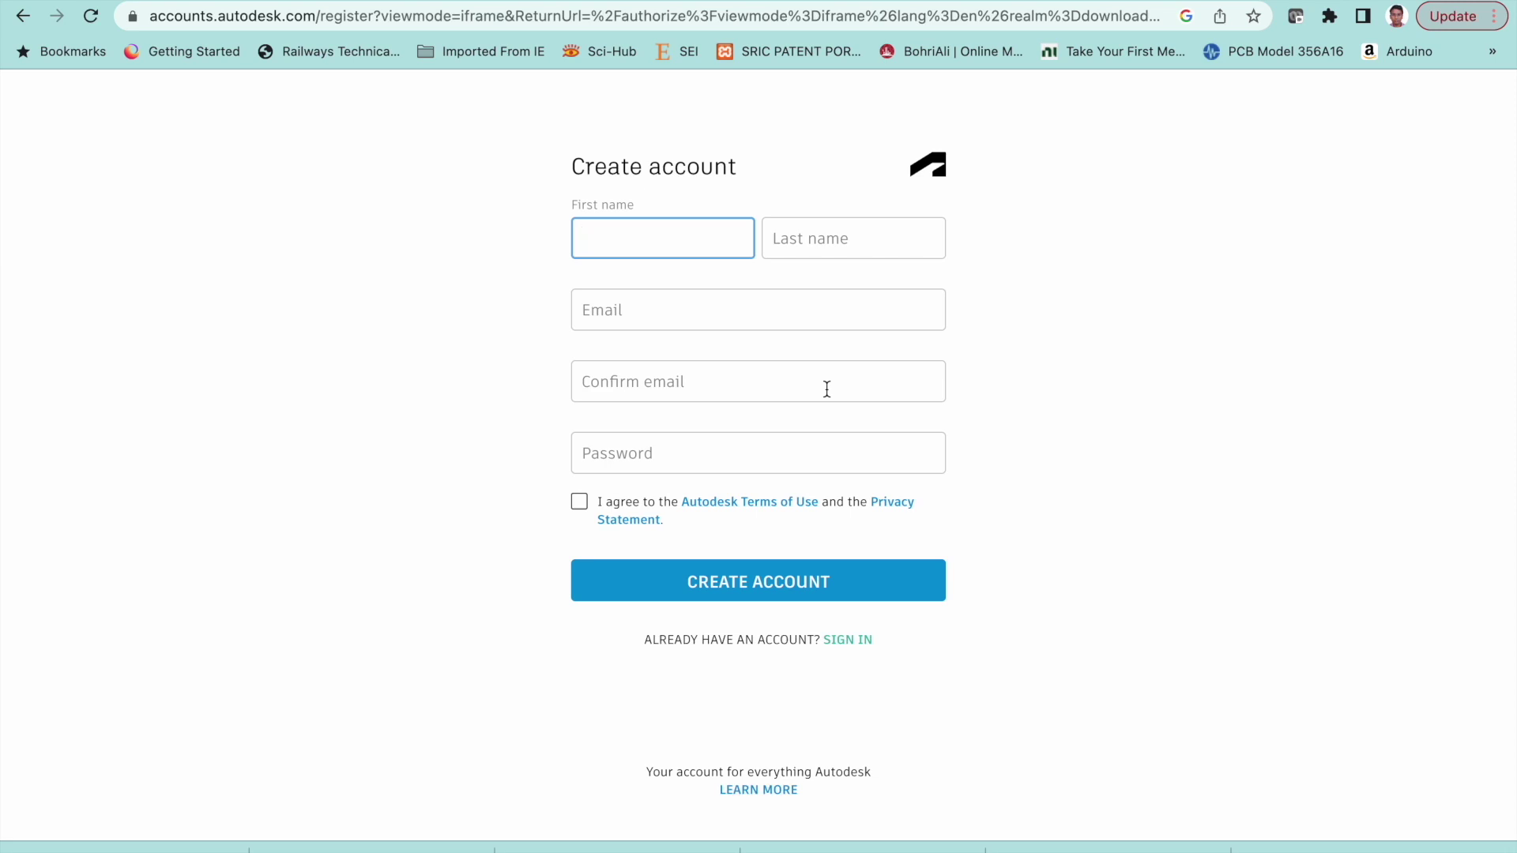
key("Tab")
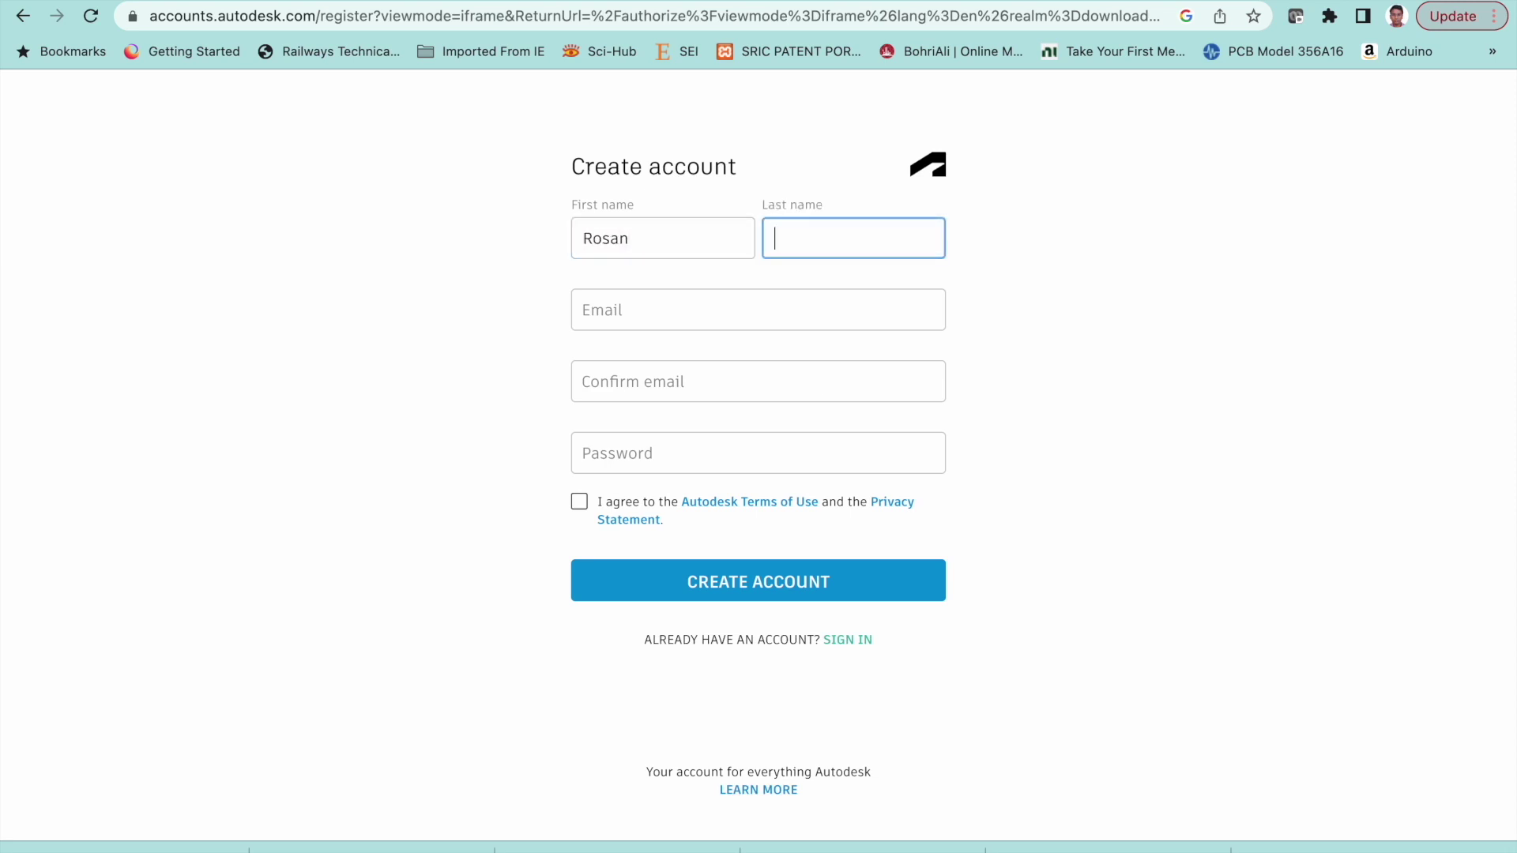
left_click(802, 320)
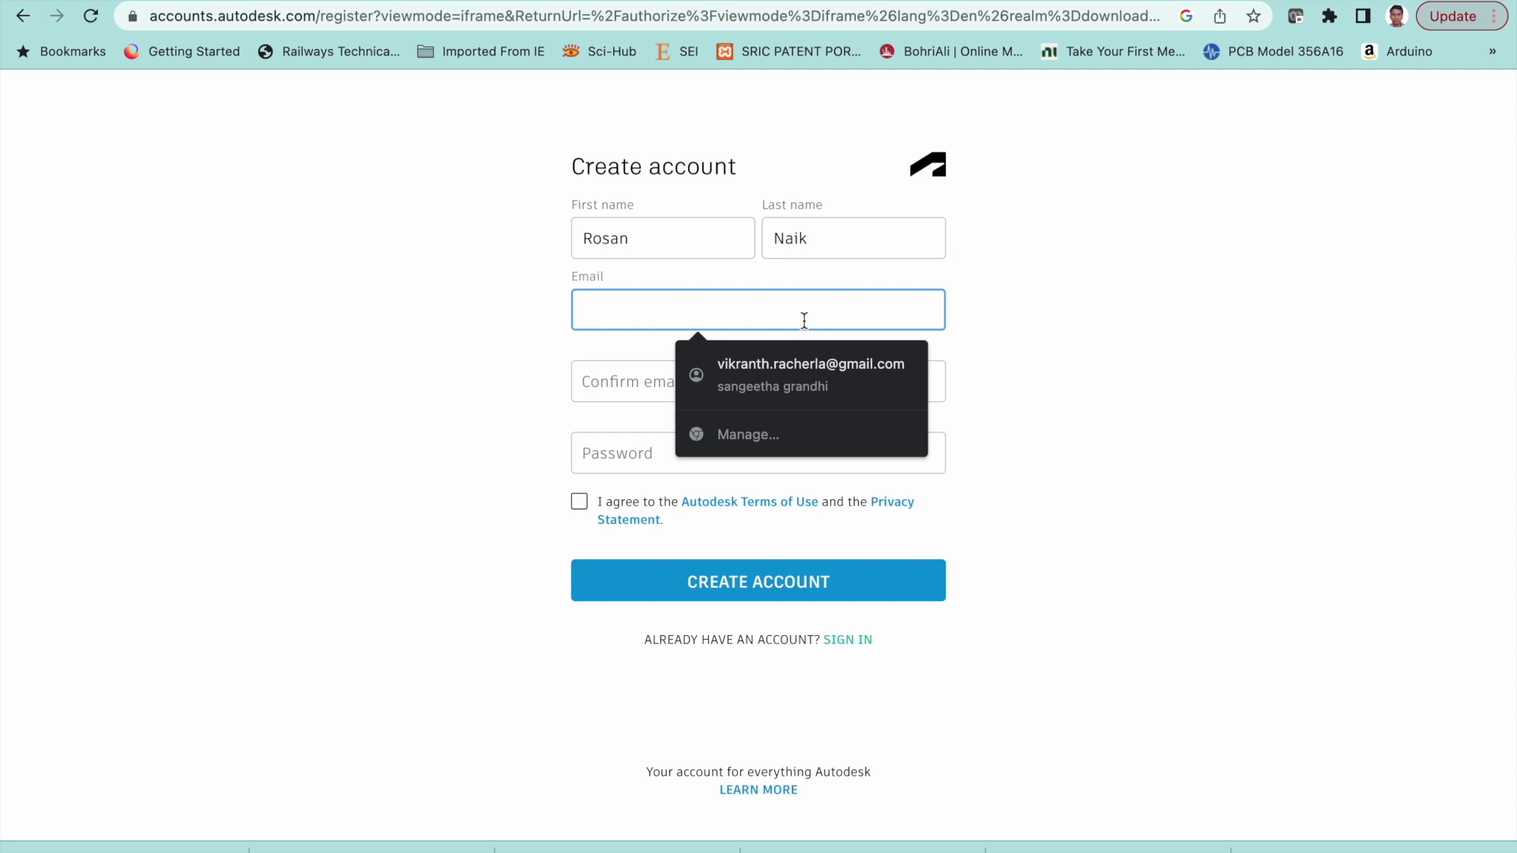
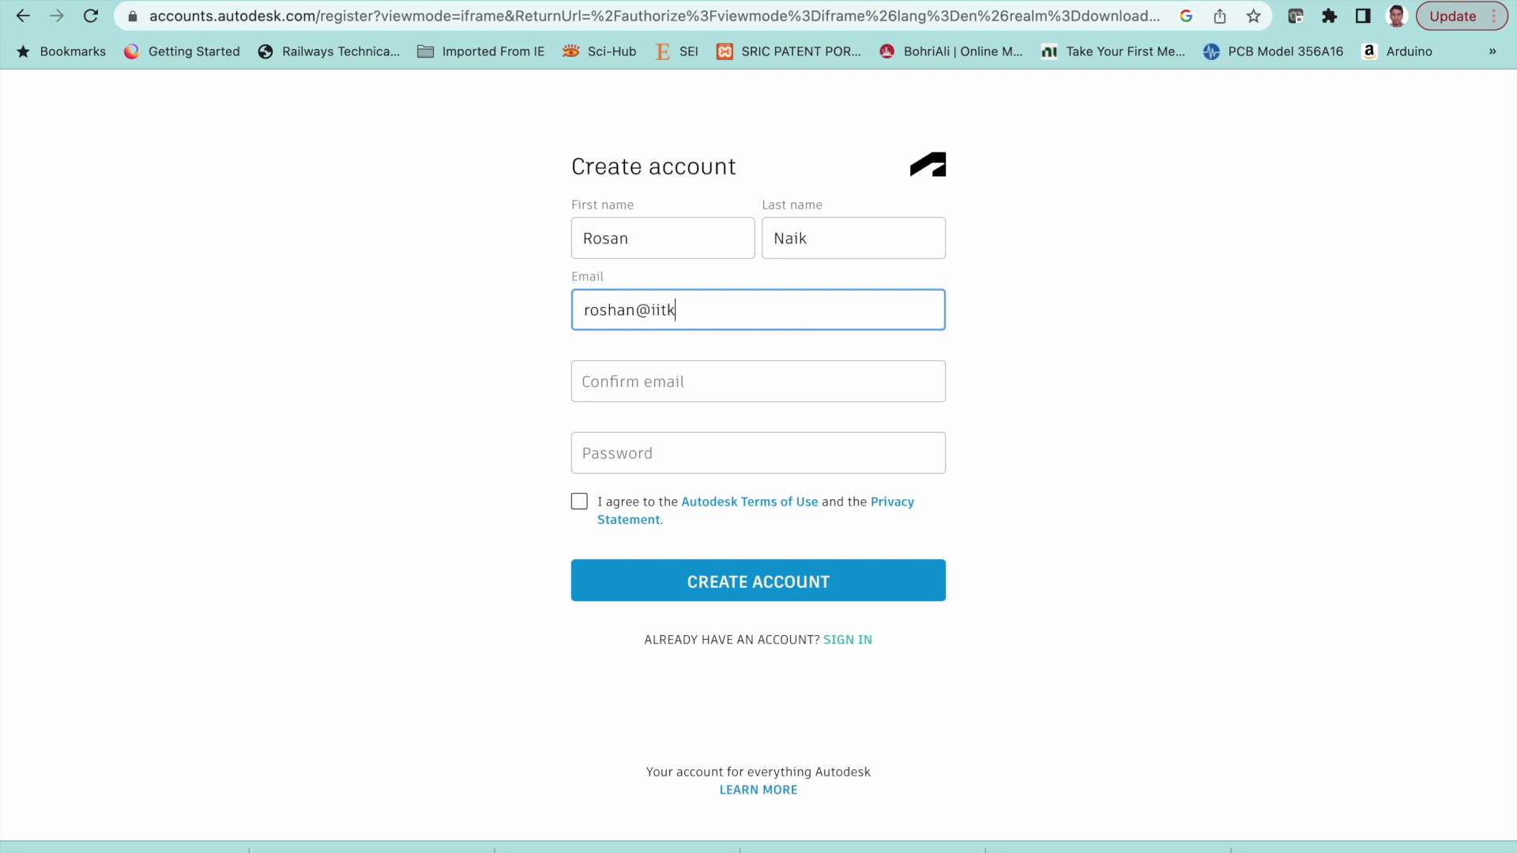
key("Tab")
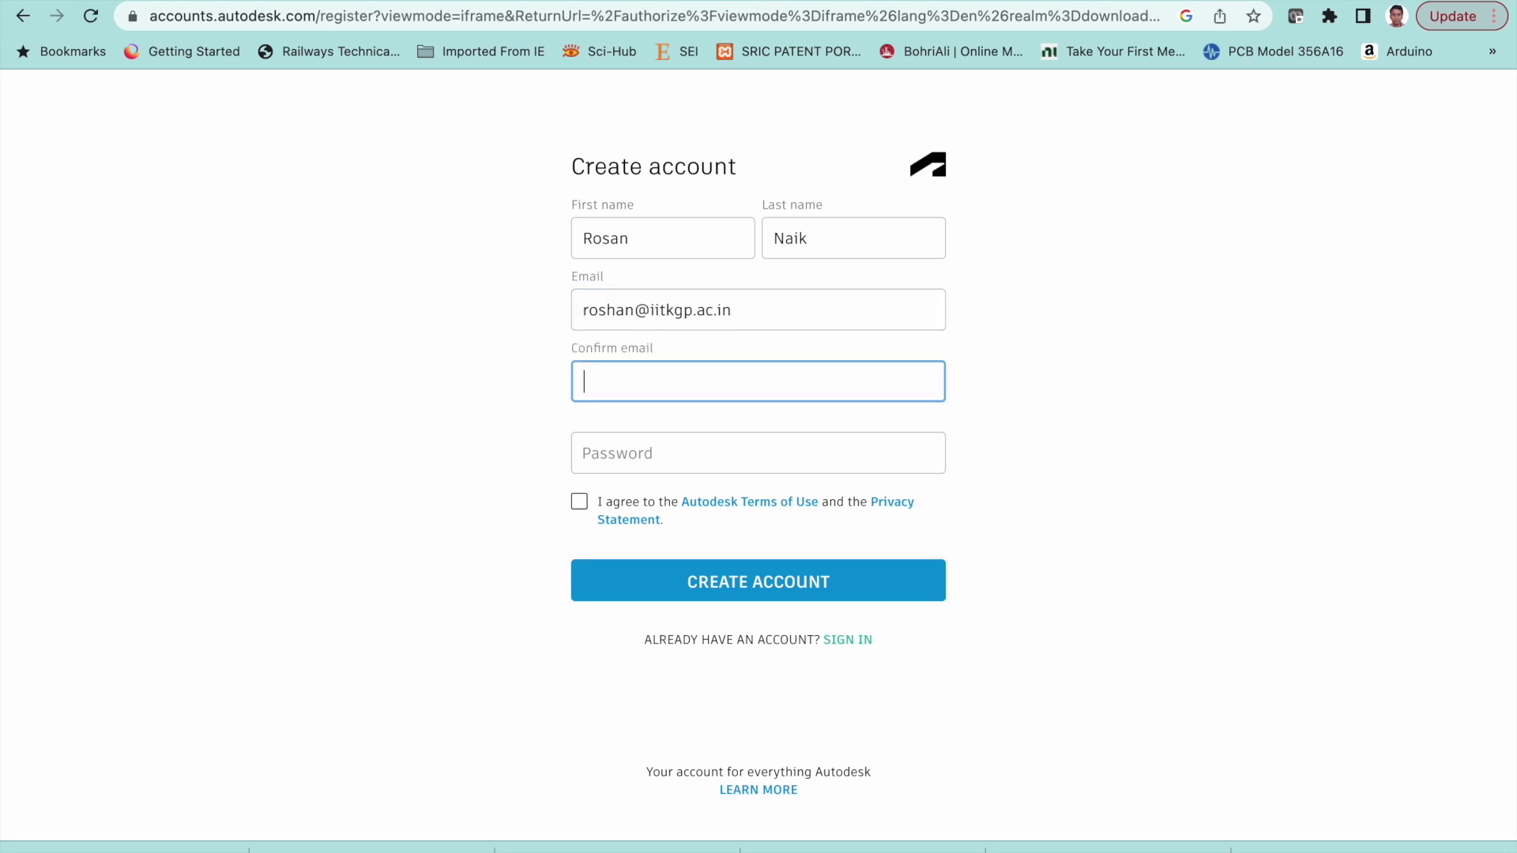
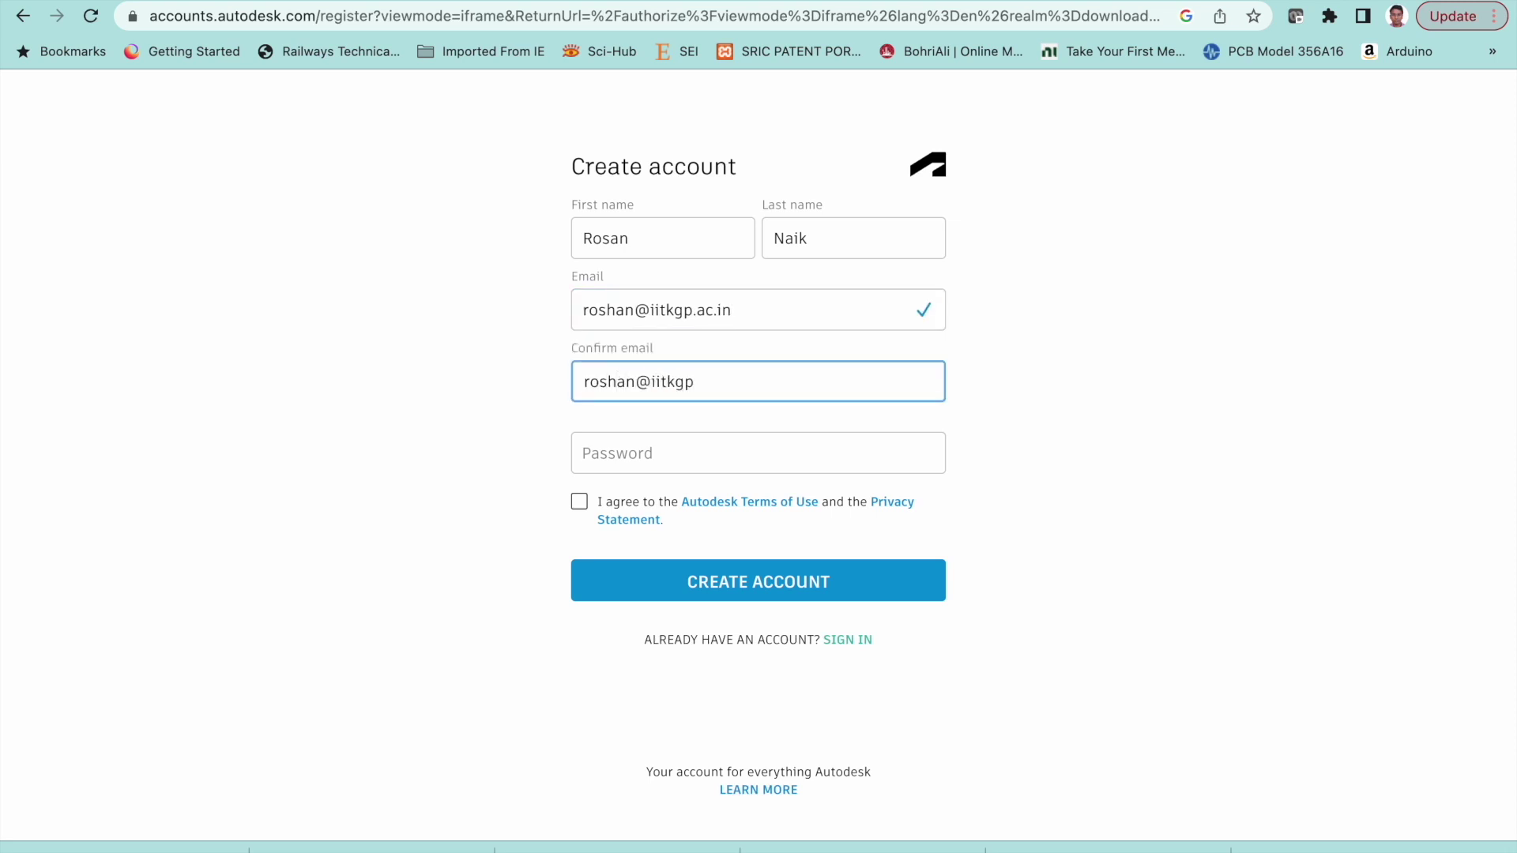
key("Tab")
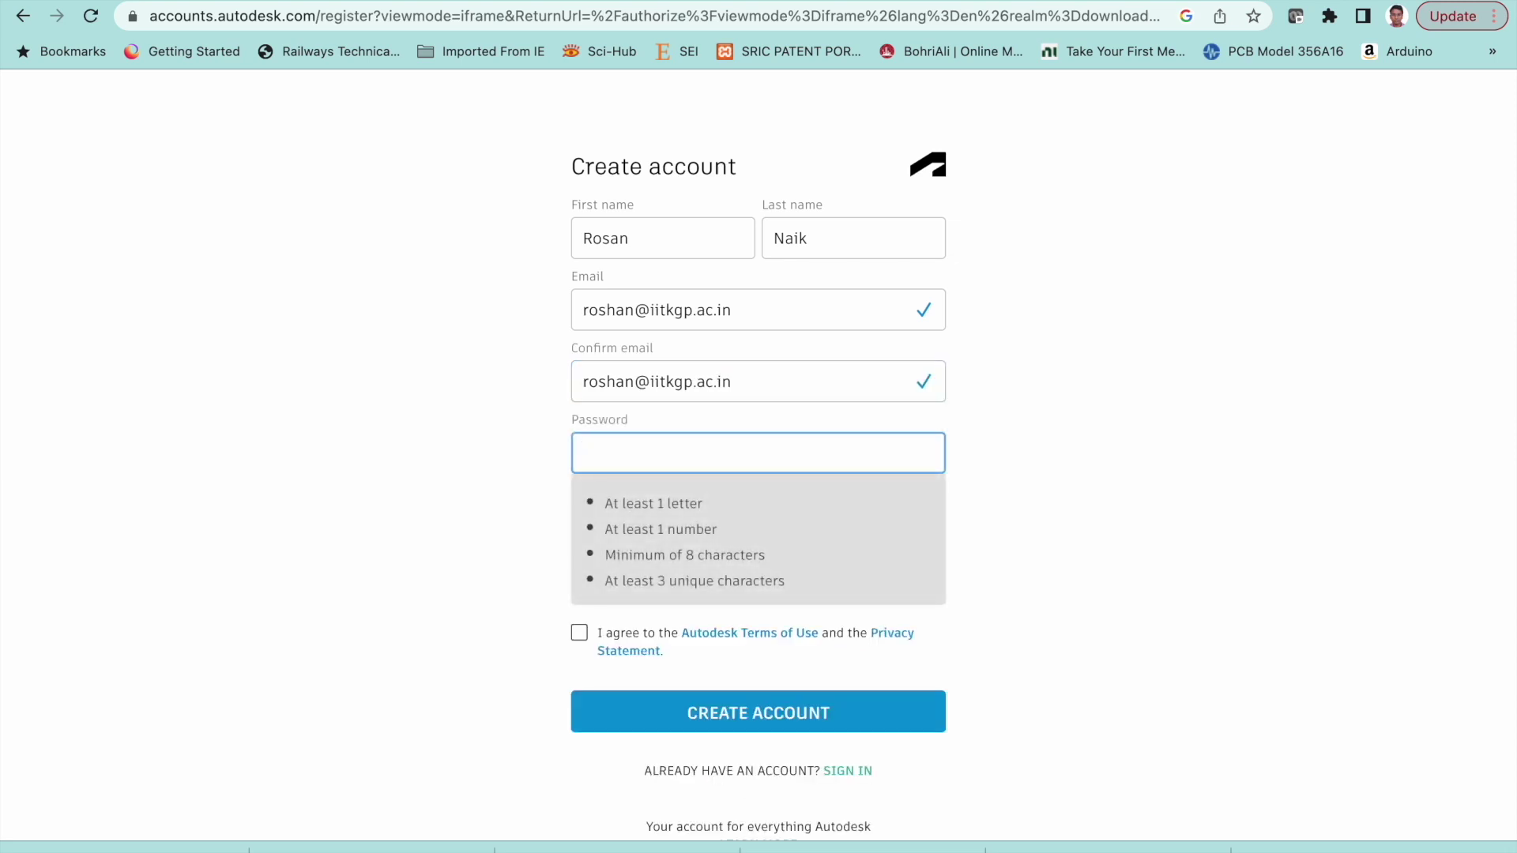
left_click(579, 504)
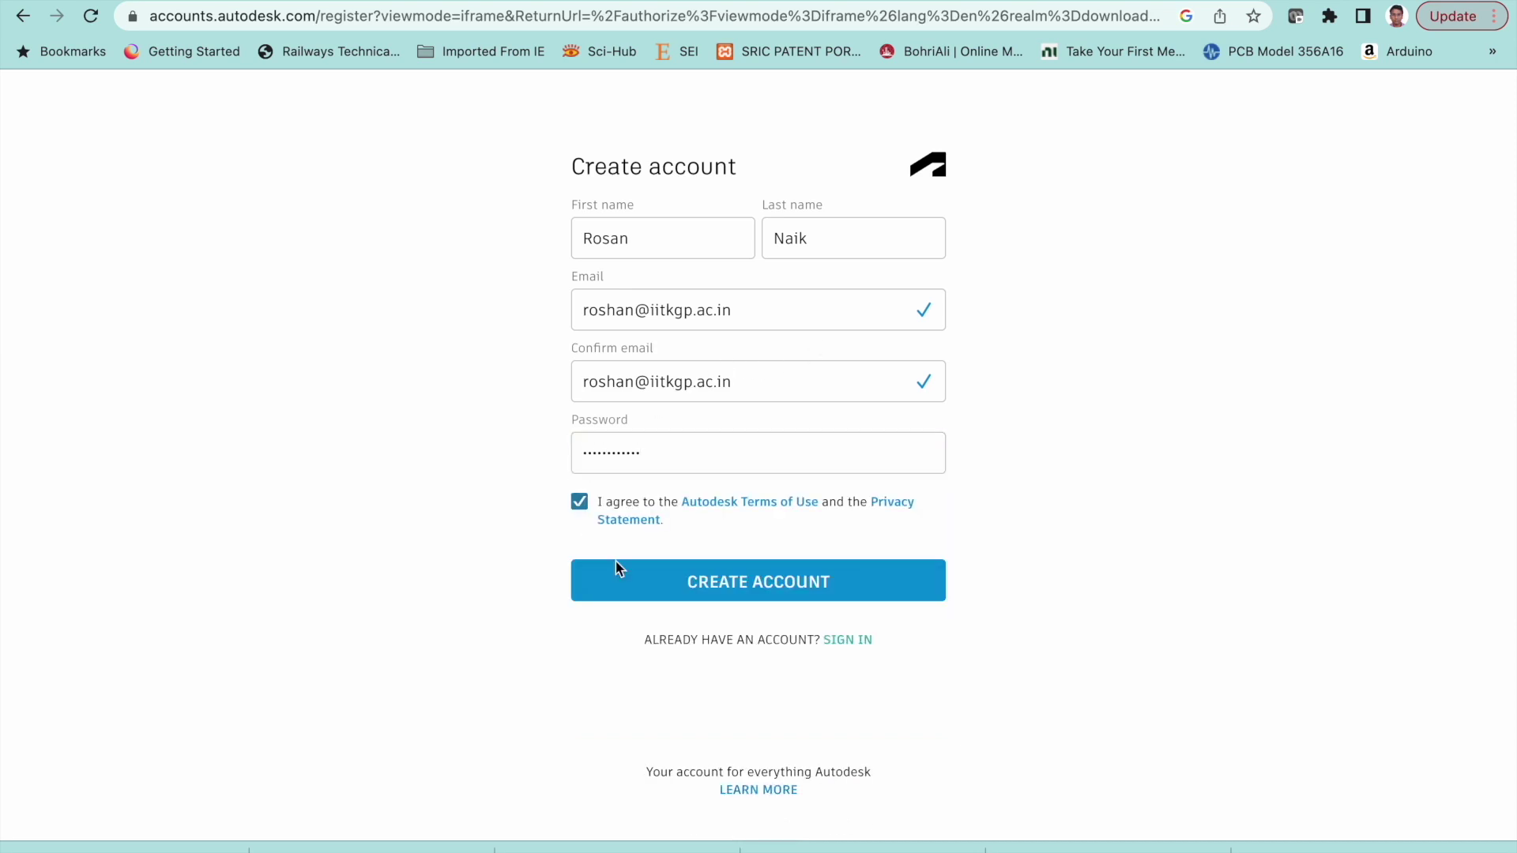
left_click(622, 578)
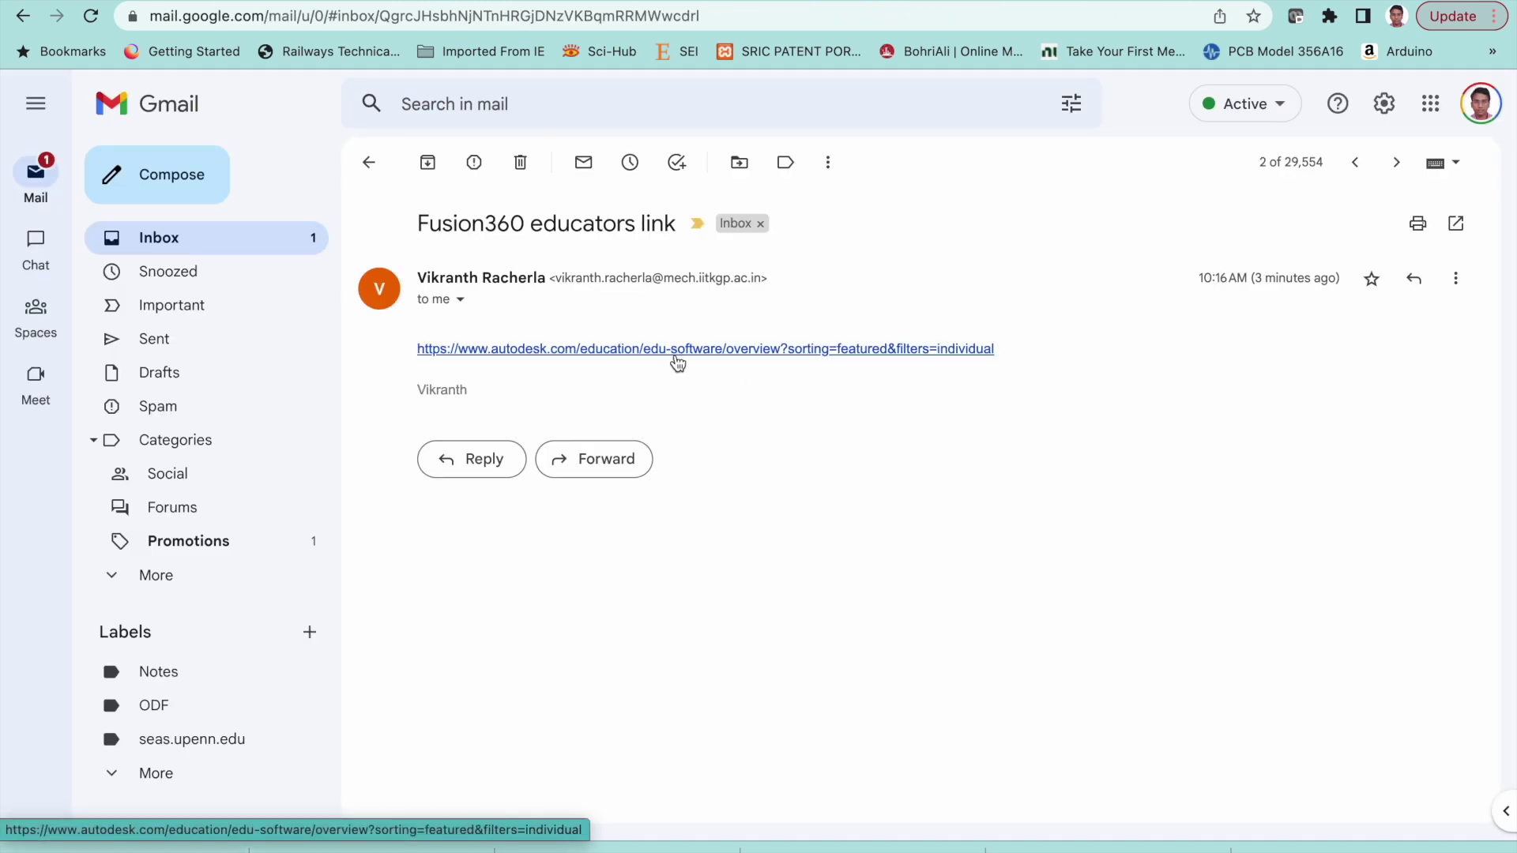
Follow the autodesk.com/education/edu-software link from the Gmail message.
left_click(677, 357)
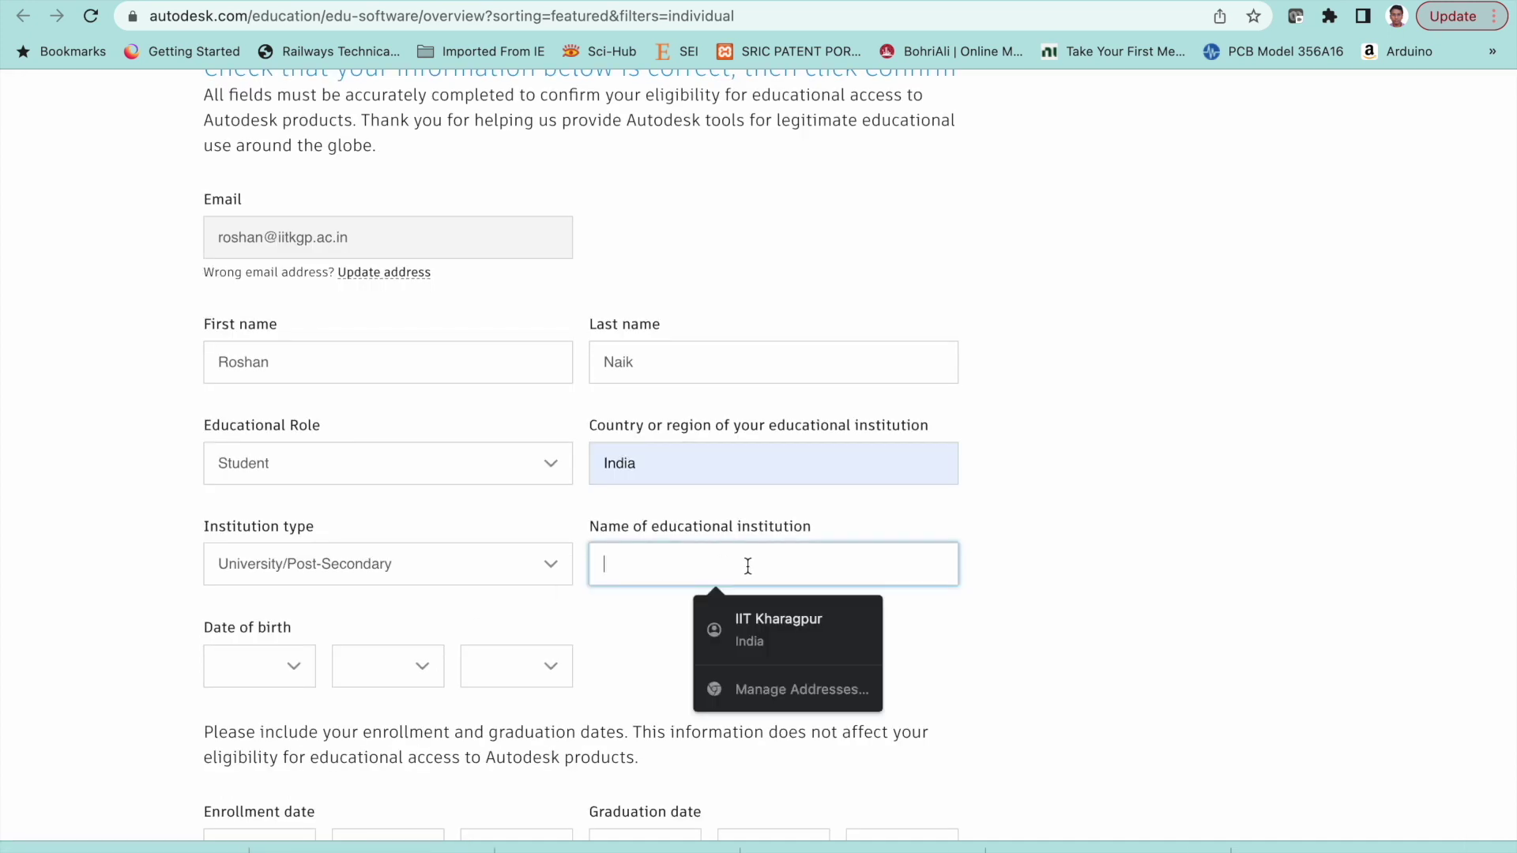
type("Indian")
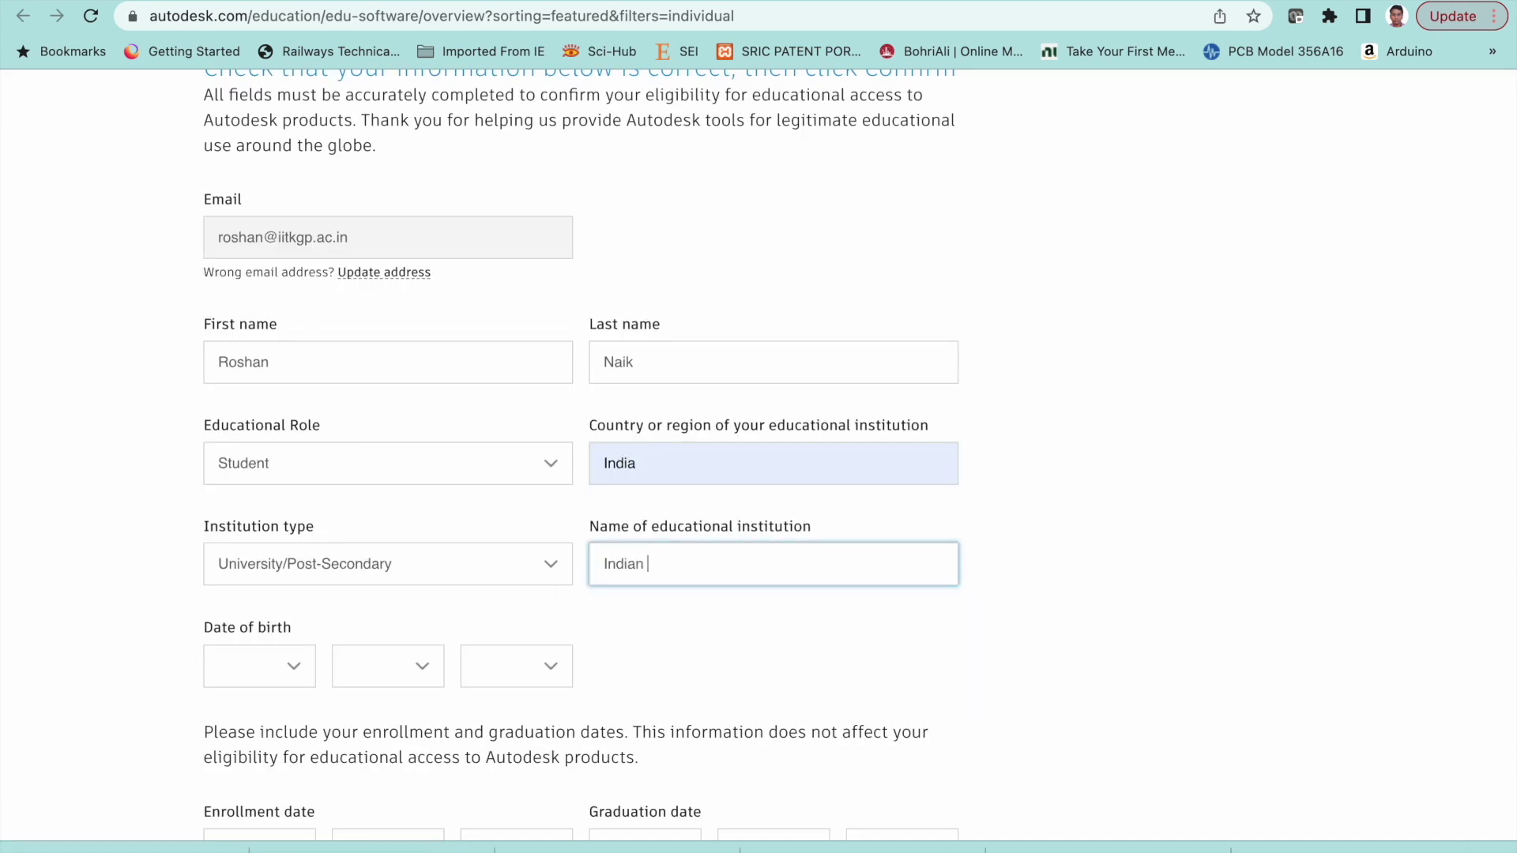
type(" Ins")
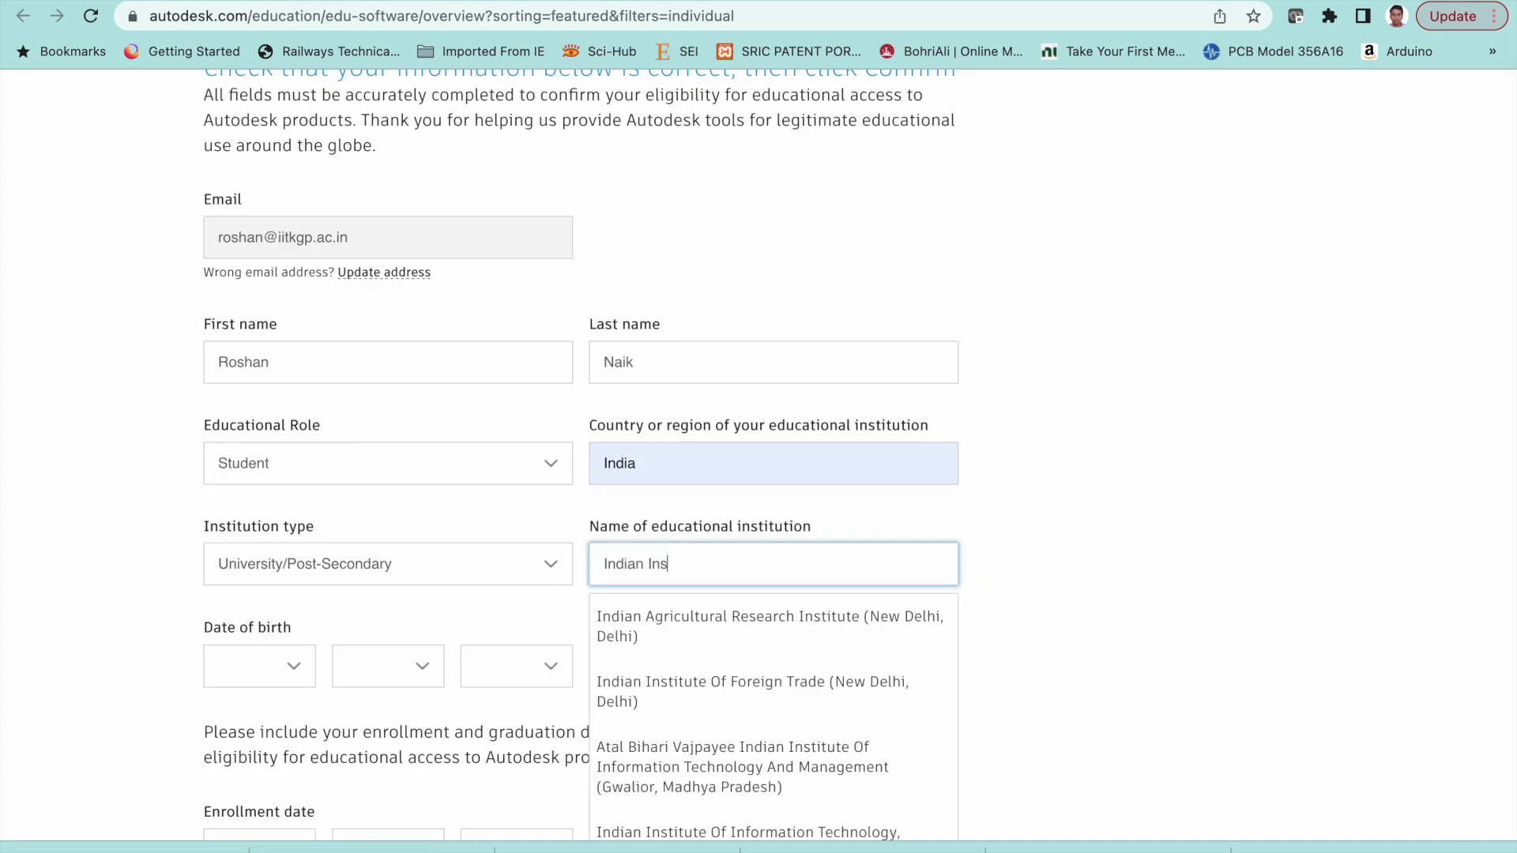
type("titute")
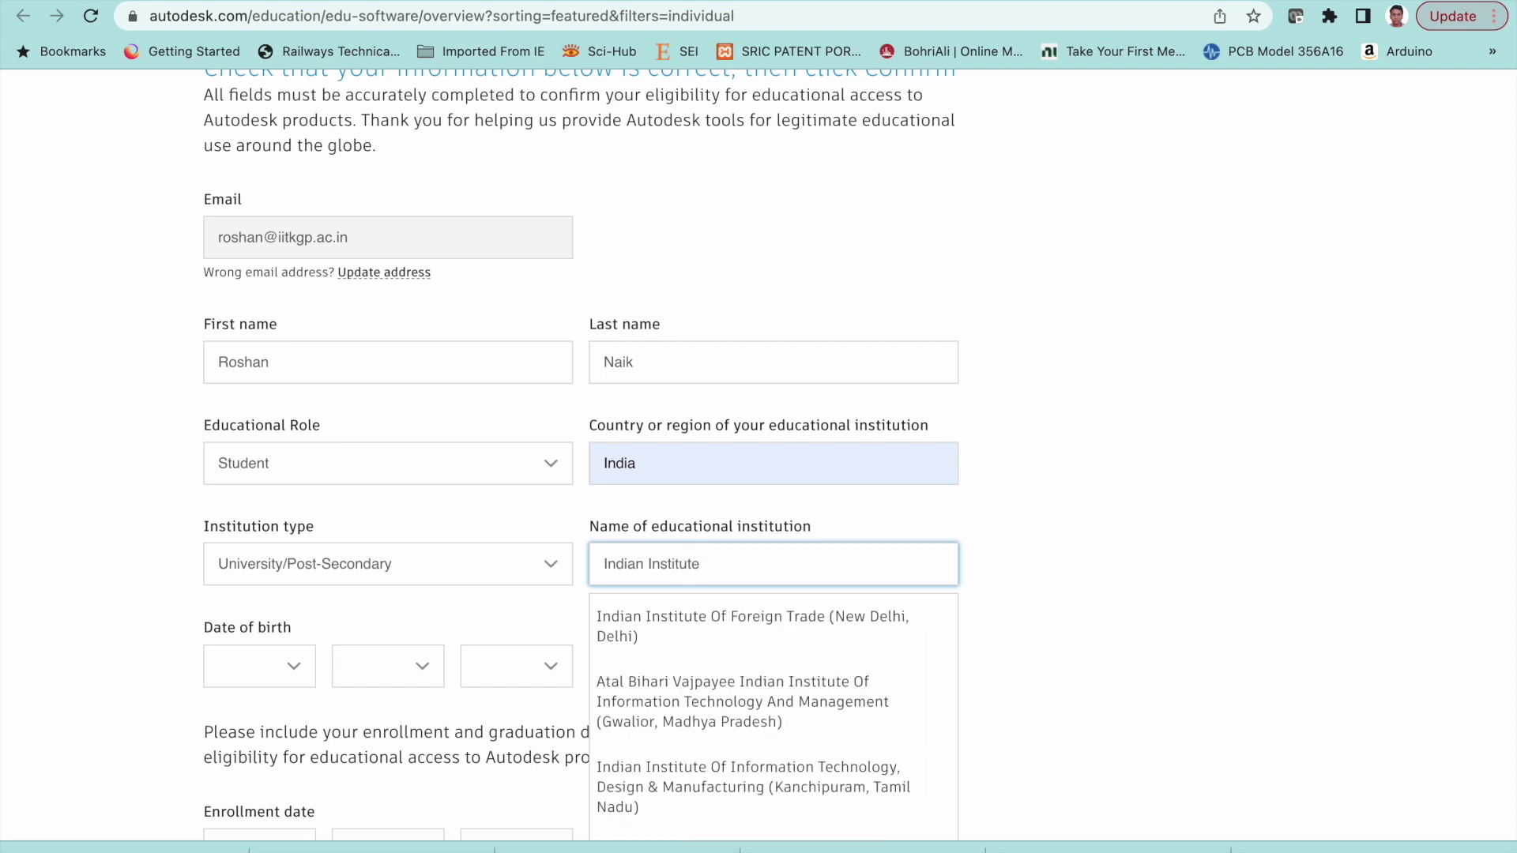
type(" of Techno")
type("logy")
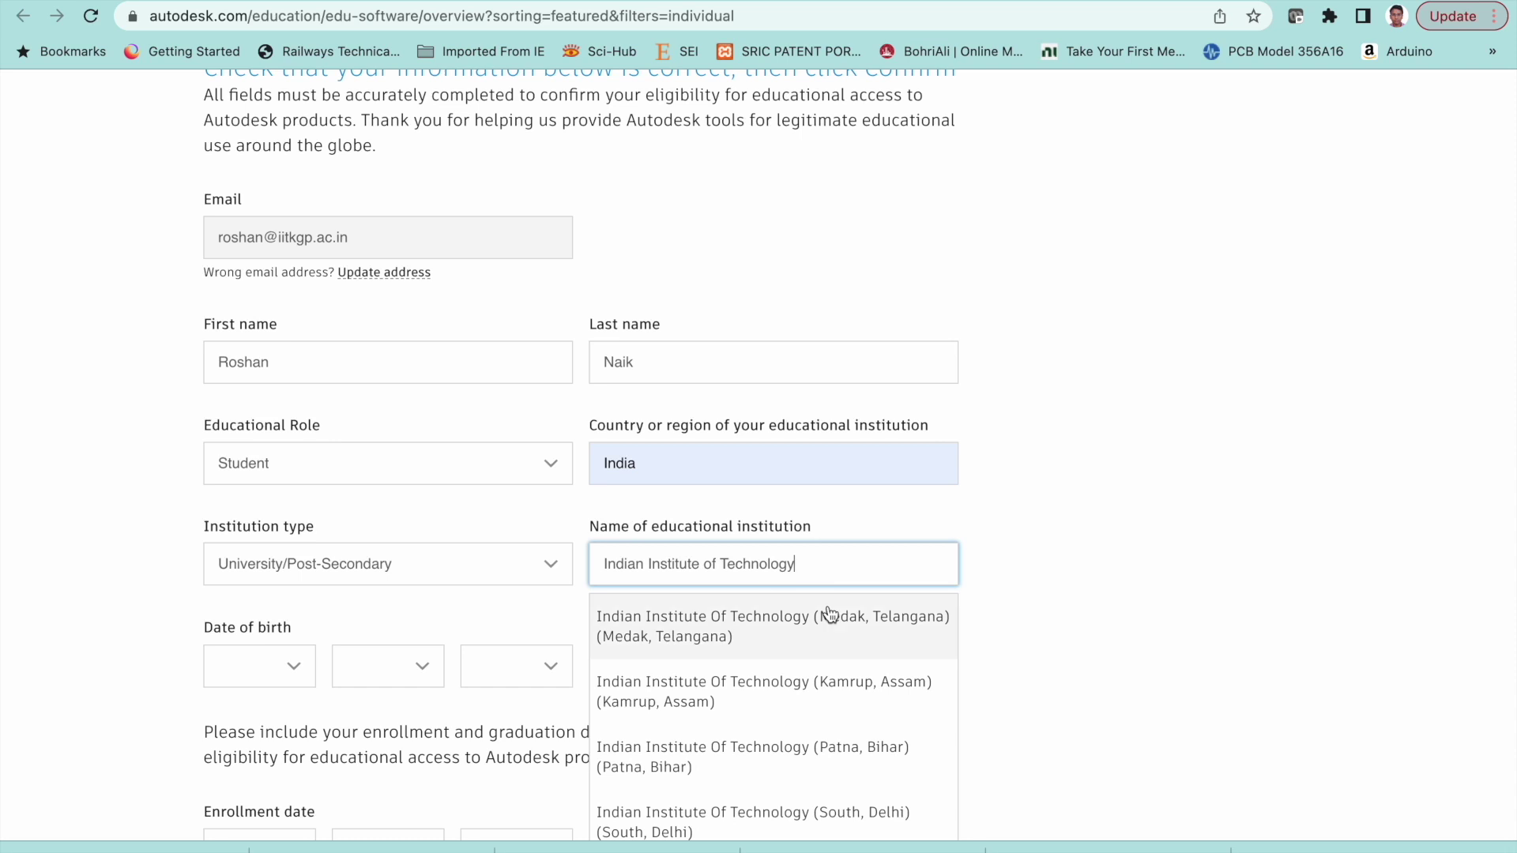
scroll(981, 659, "down", 2)
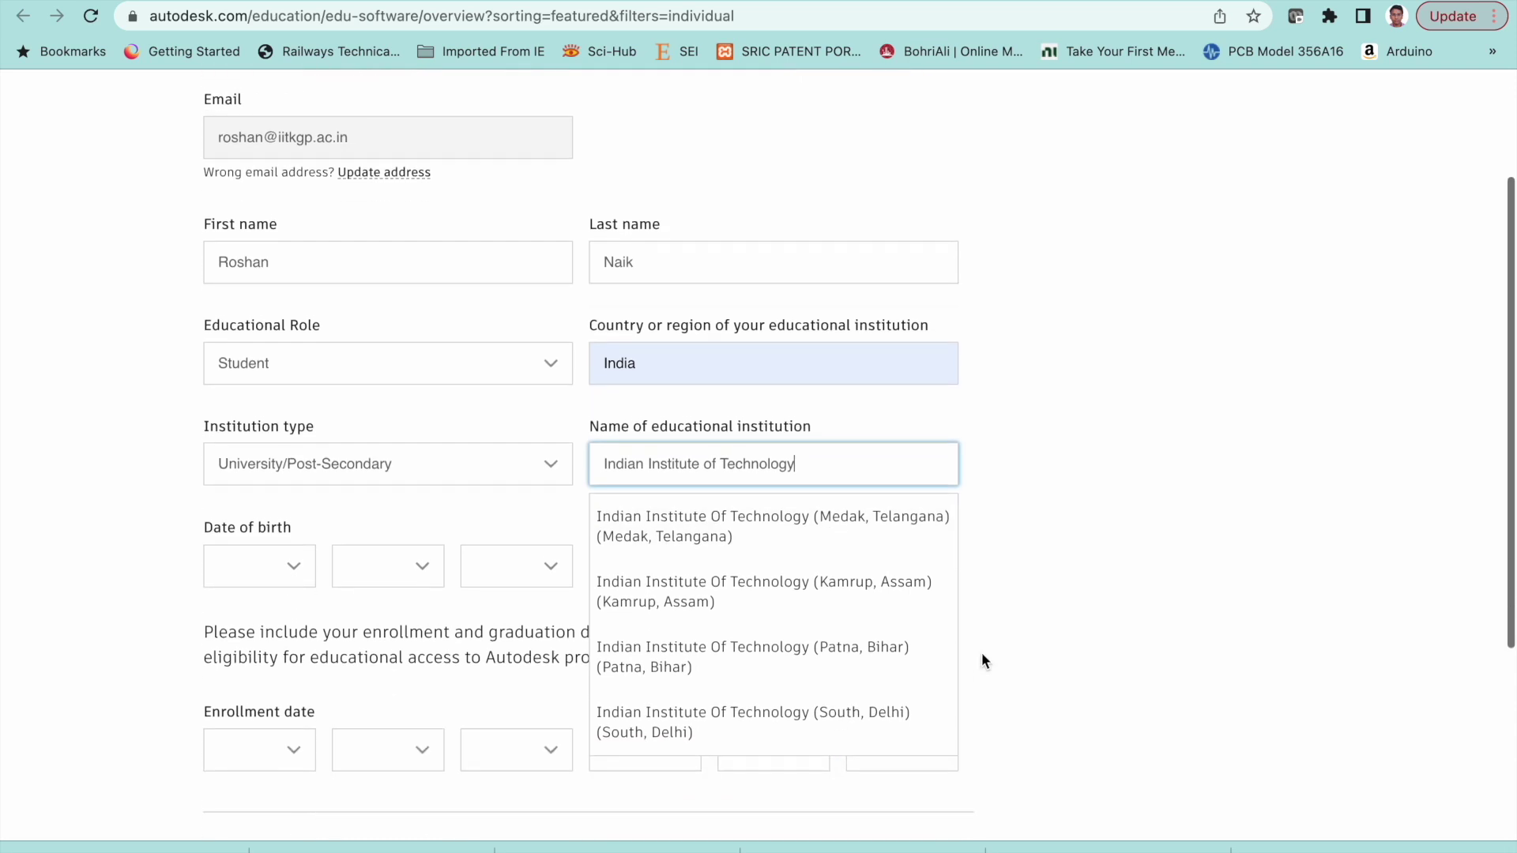
scroll(981, 652, "down", 3)
scroll(841, 404, "down", 1)
scroll(841, 403, "down", 2)
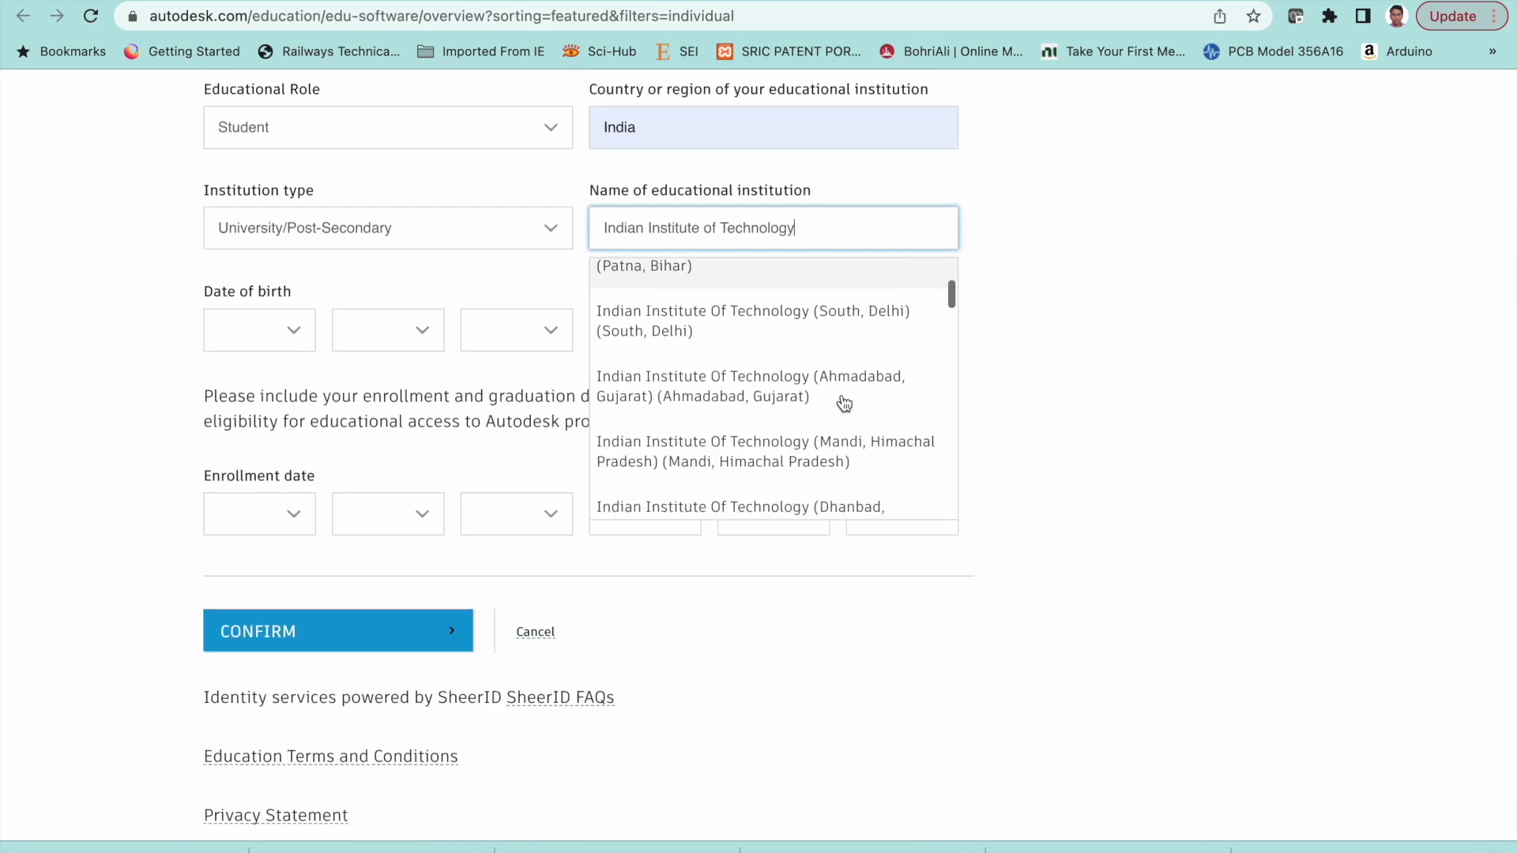
scroll(841, 403, "down", 2)
scroll(818, 432, "down", 10)
Set the educational institution to Indian Institute of Technology Kharagpur.
left_click(801, 457)
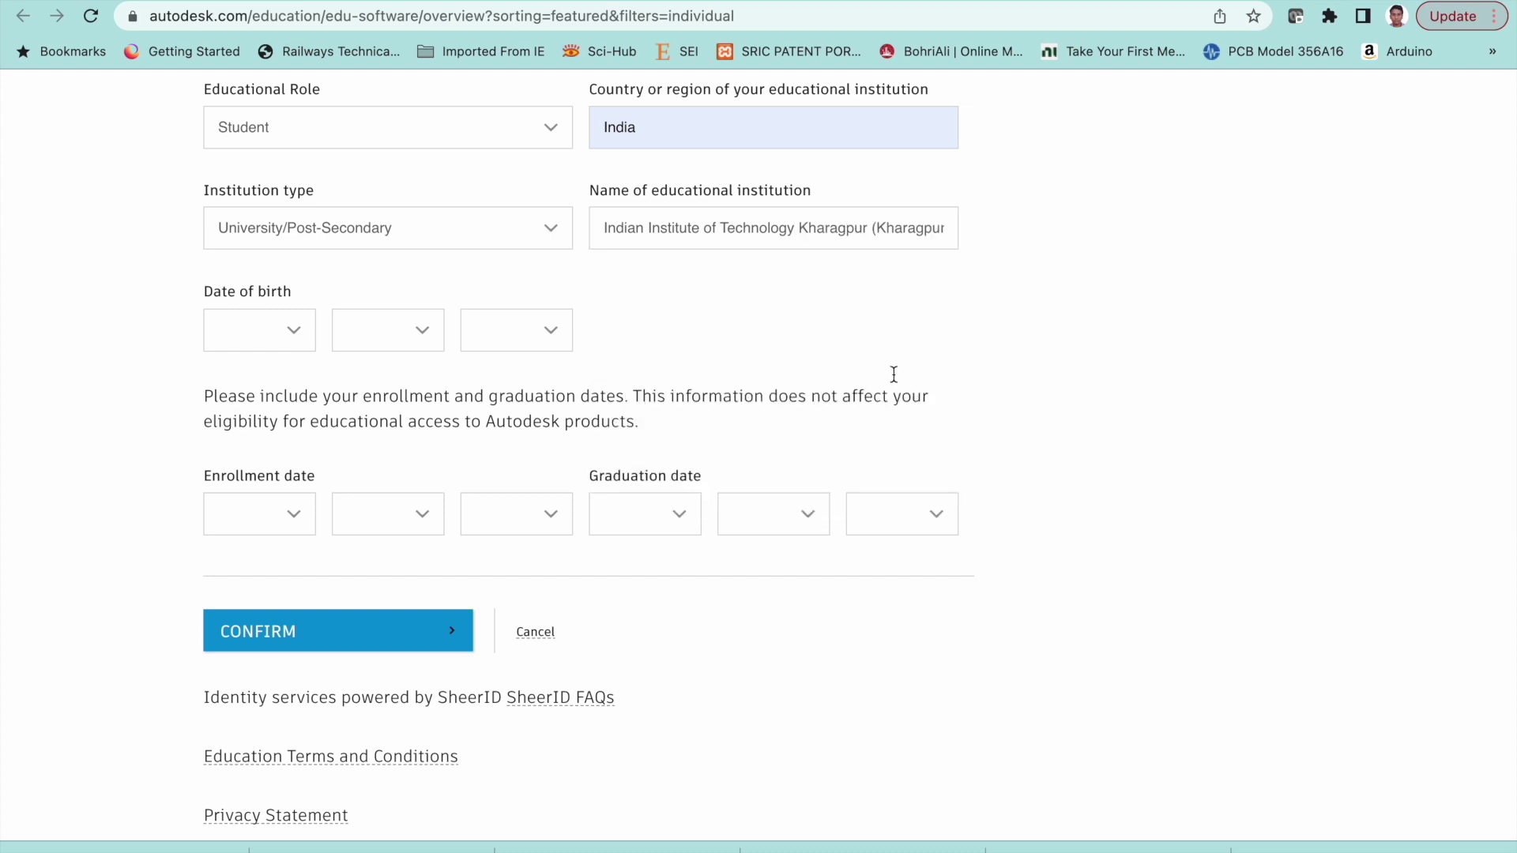
scroll(746, 344, "up", 2)
scroll(745, 343, "up", 2)
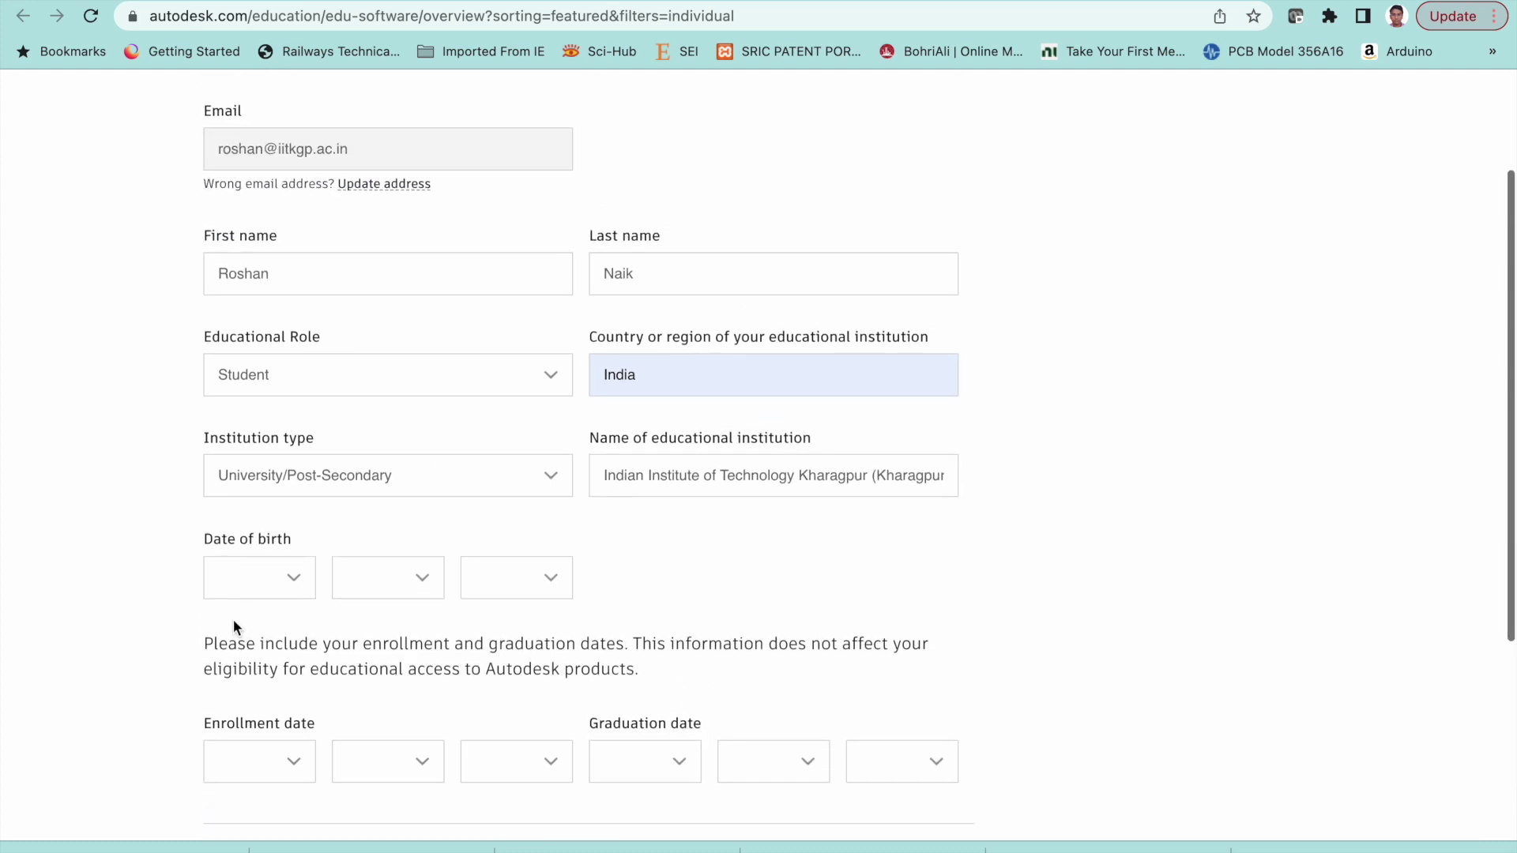
left_click(275, 581)
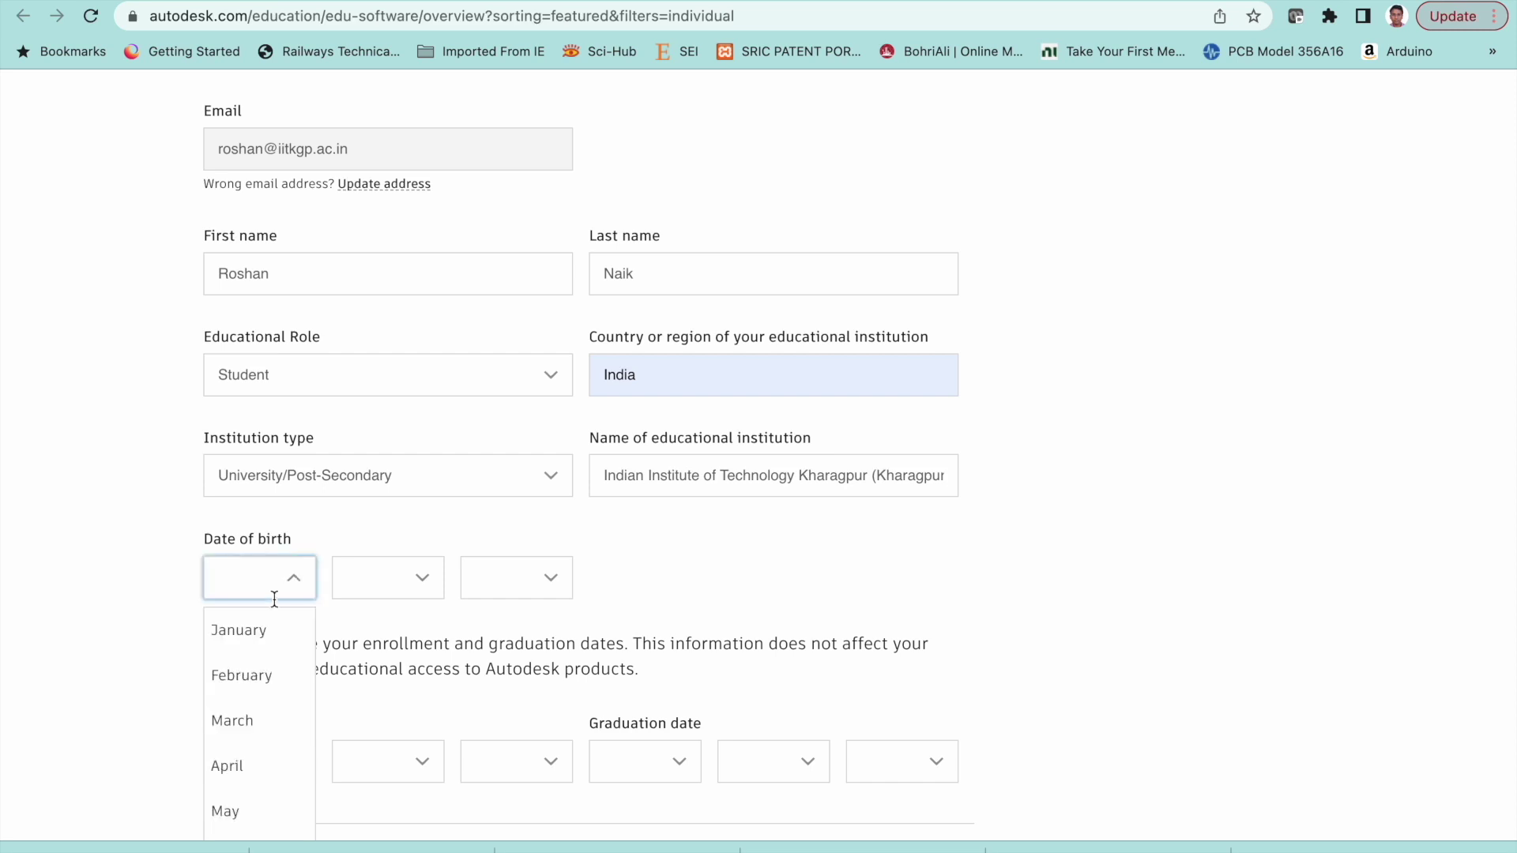
scroll(273, 631, "down", 2)
scroll(272, 630, "down", 2)
scroll(272, 632, "down", 2)
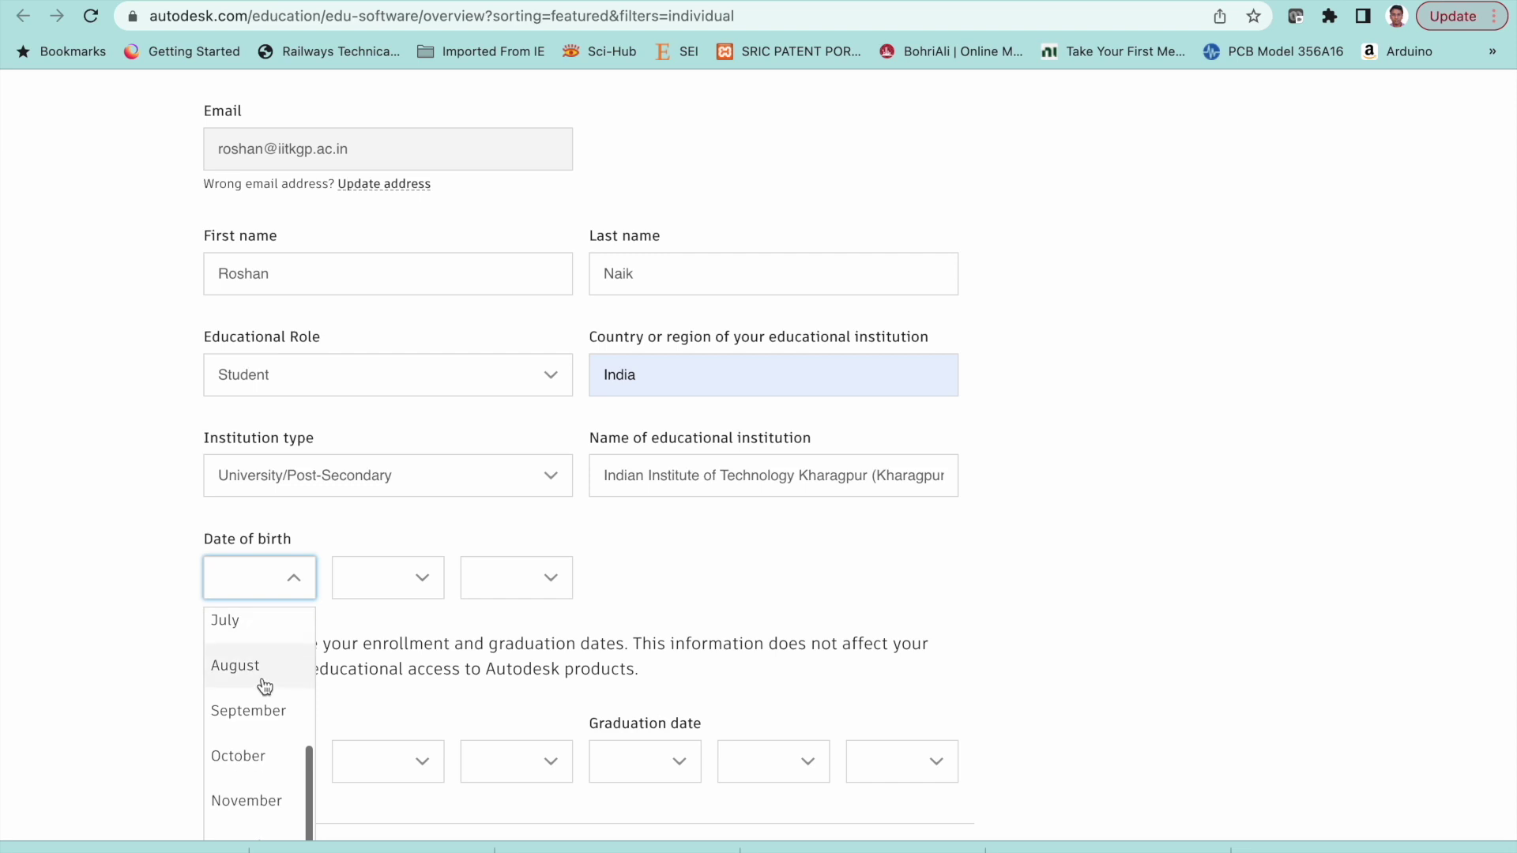
left_click(263, 765)
left_click(402, 581)
scroll(391, 633, "down", 2)
scroll(392, 635, "down", 5)
scroll(392, 641, "down", 1)
scroll(391, 642, "down", 1)
scroll(391, 641, "down", 1)
left_click(387, 777)
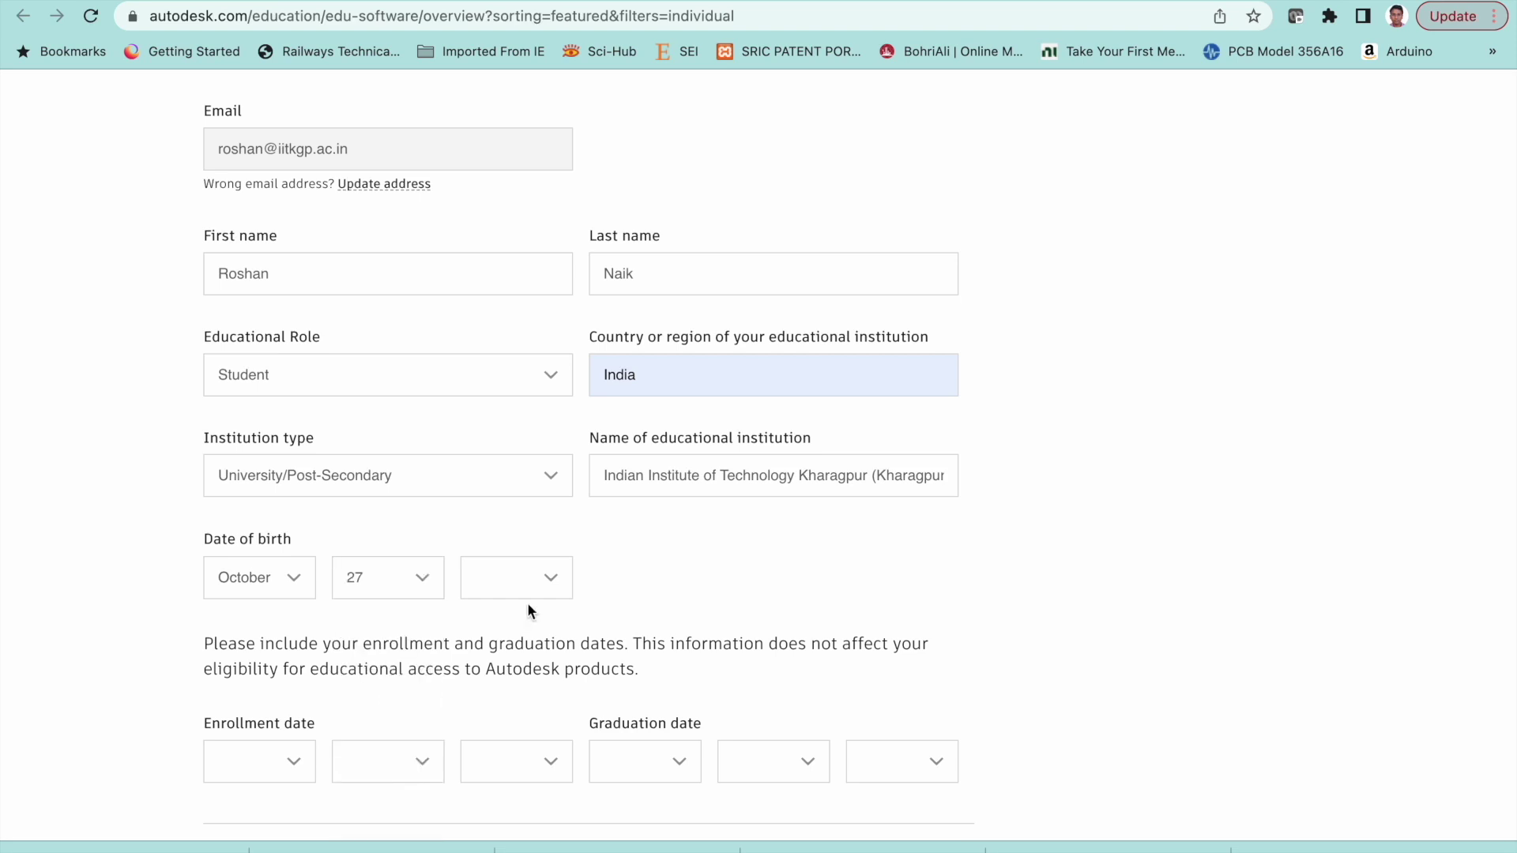
left_click(541, 582)
scroll(525, 765, "down", 1)
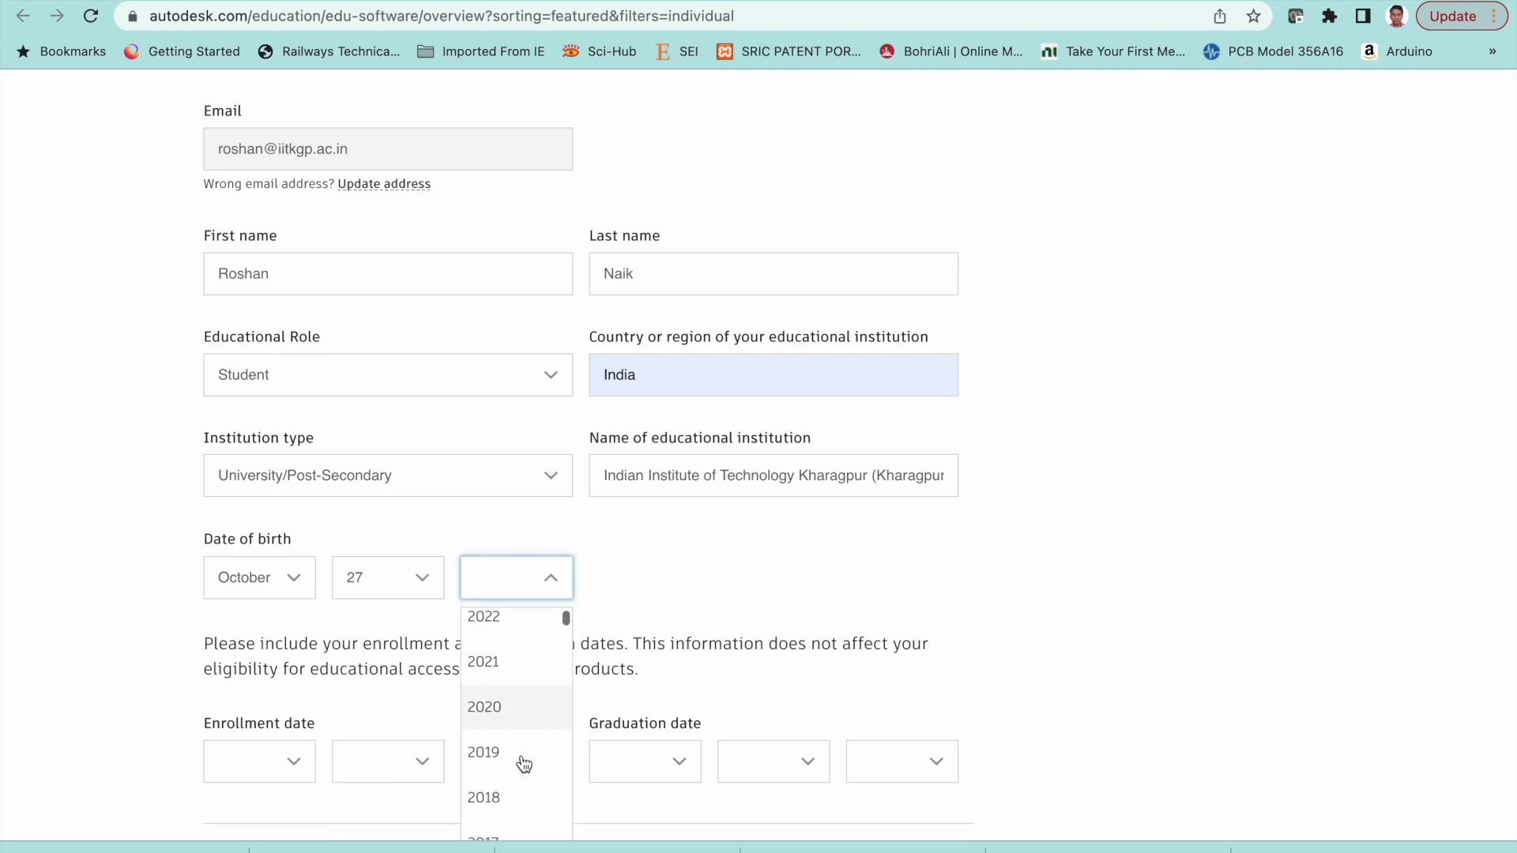
scroll(524, 765, "down", 10)
scroll(524, 765, "down", 2)
scroll(523, 763, "down", 3)
scroll(524, 765, "down", 2)
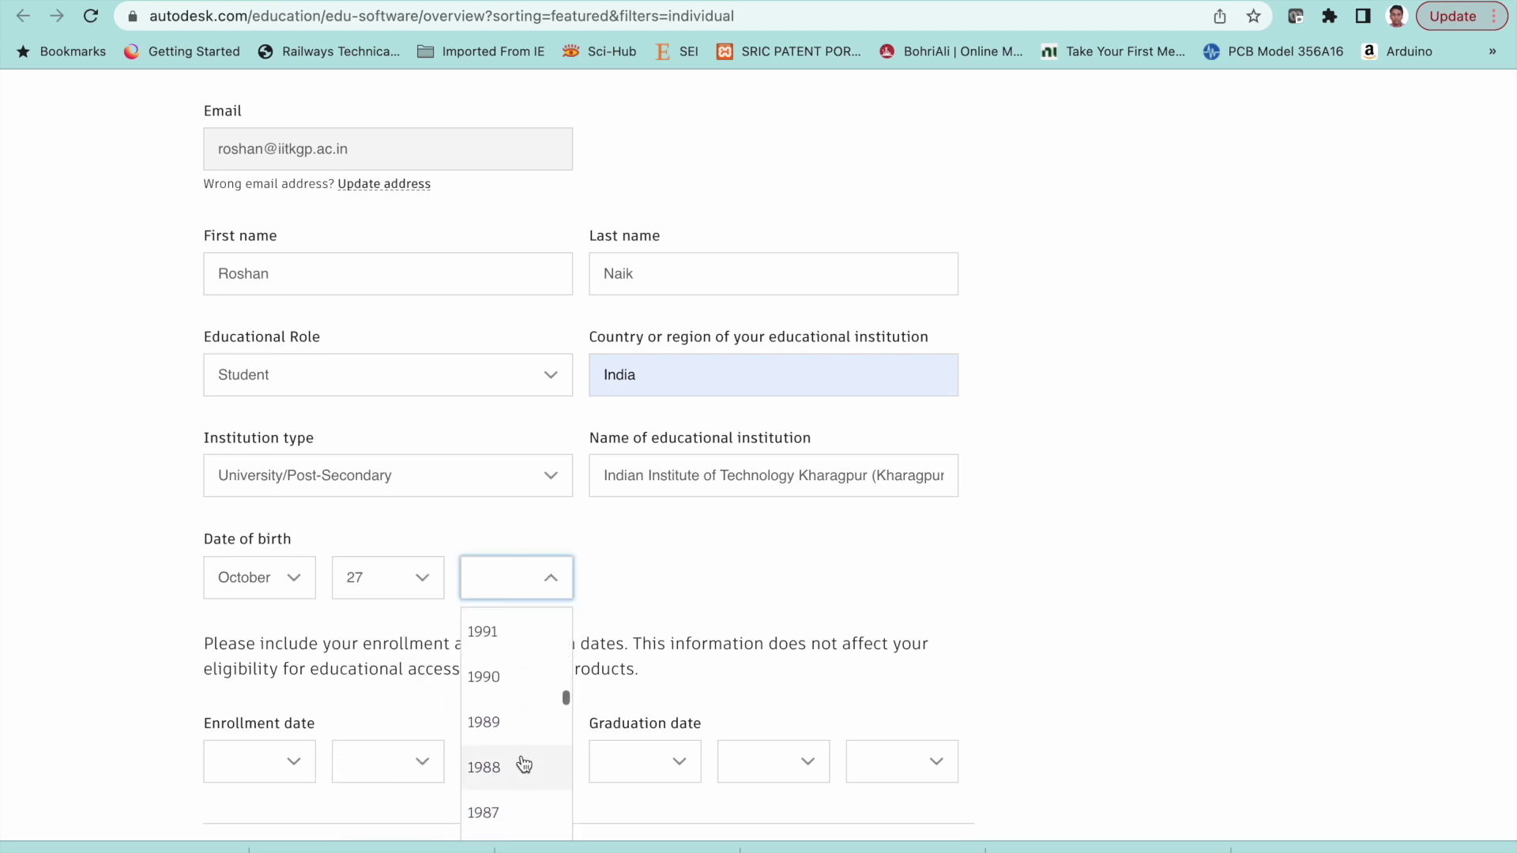
scroll(524, 766, "down", 1)
left_click(502, 718)
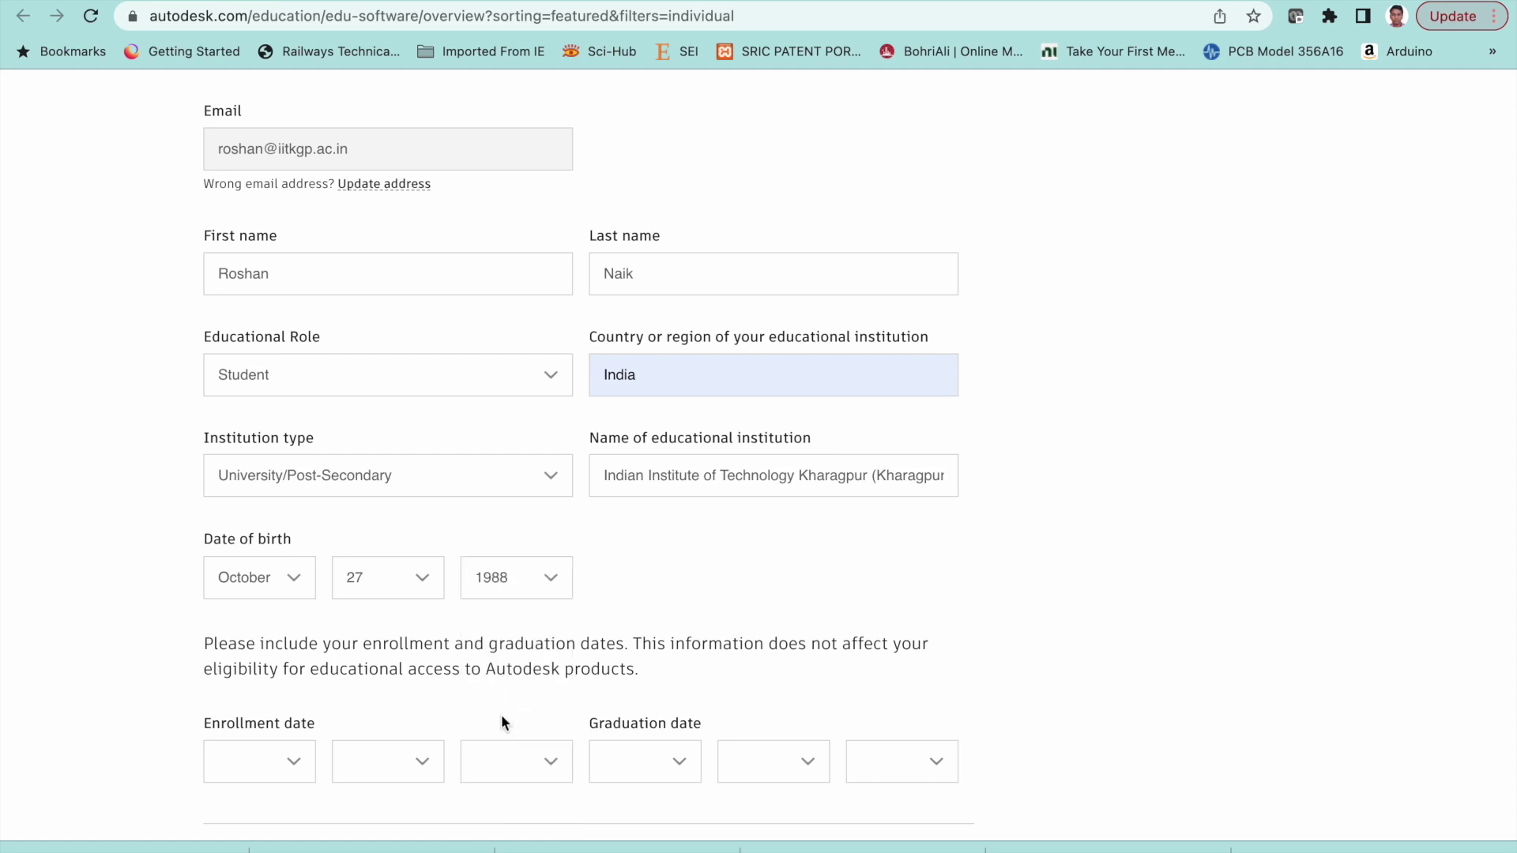
scroll(440, 671, "down", 1)
scroll(440, 676, "down", 2)
left_click(300, 540)
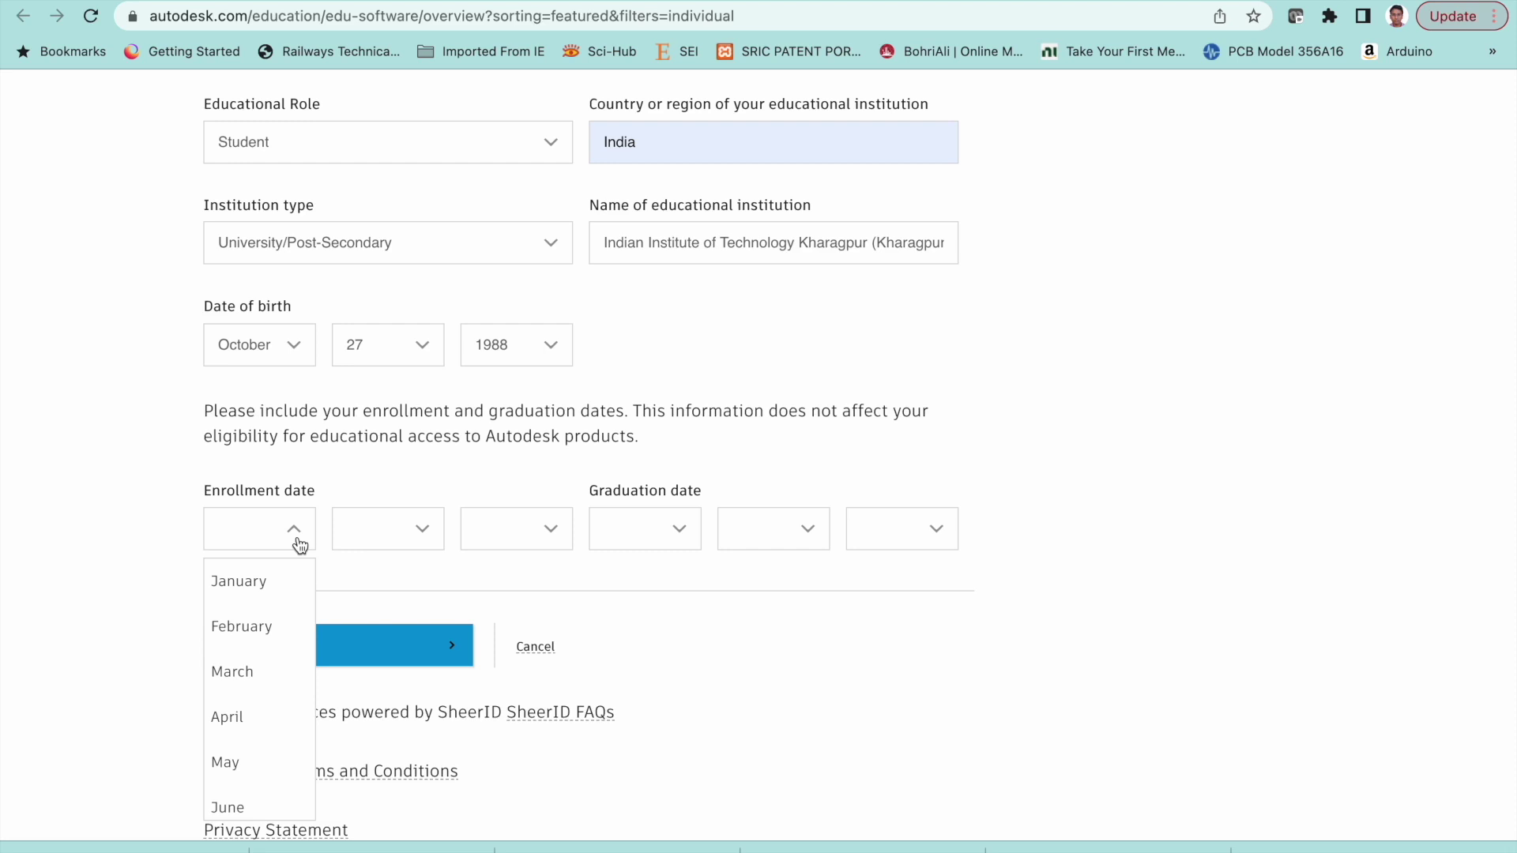
Set the enrollment date to January 3, 2017.
left_click(257, 592)
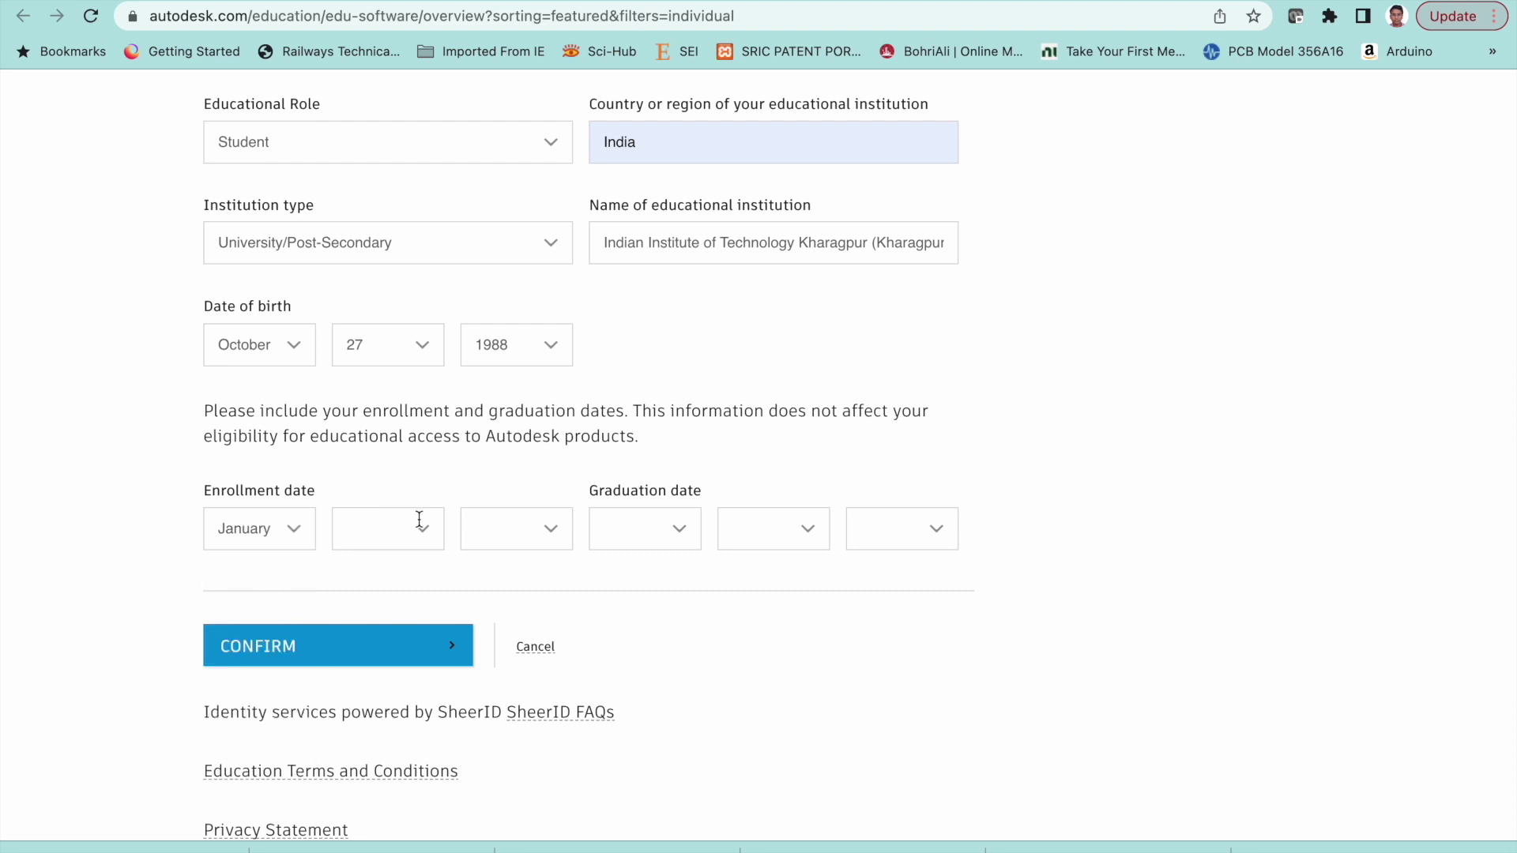
left_click(420, 529)
left_click(387, 671)
left_click(554, 540)
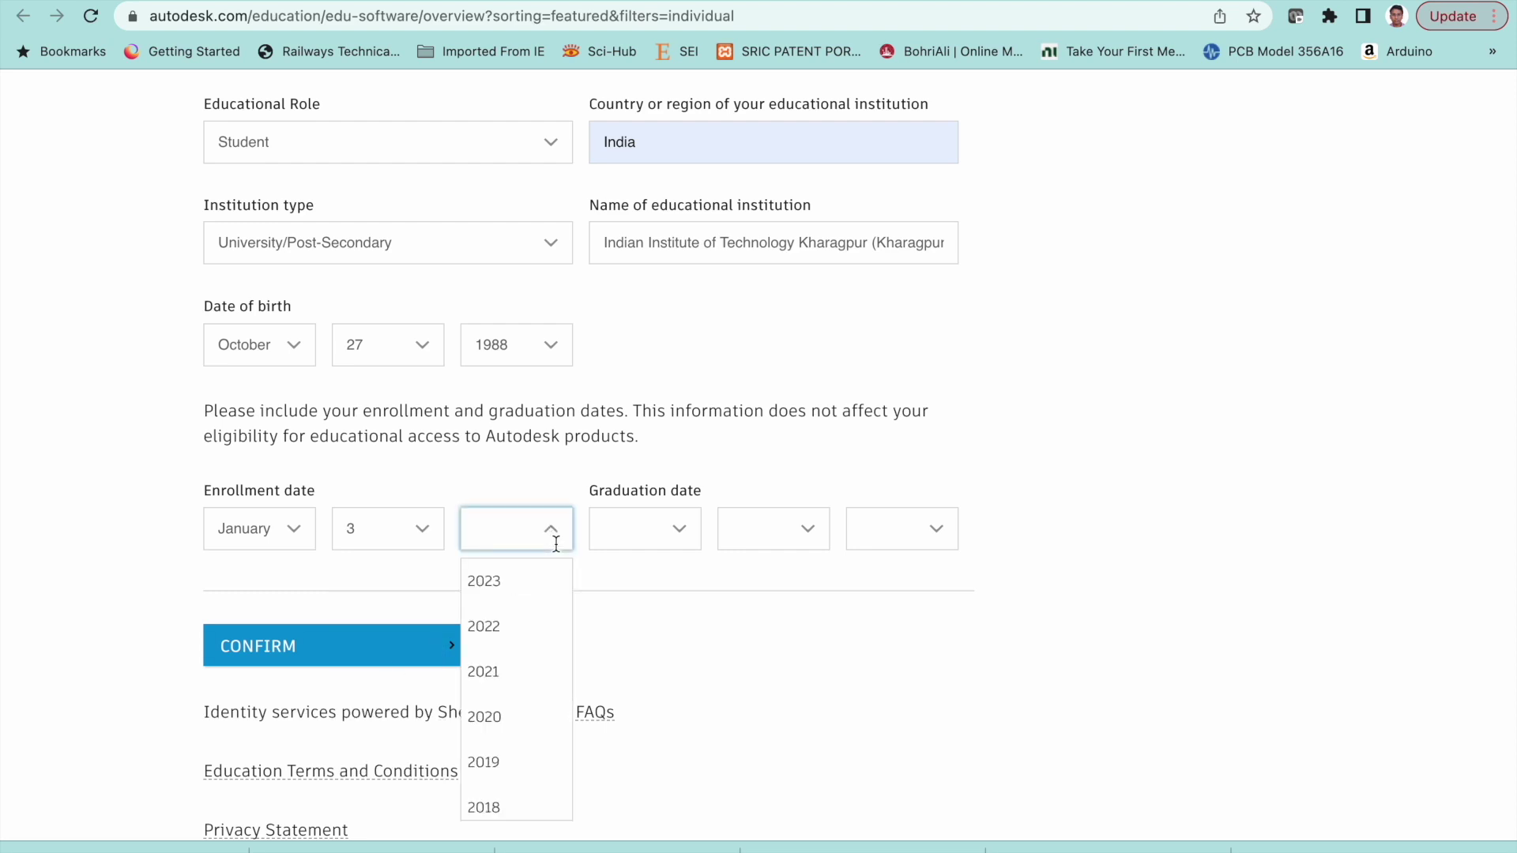
scroll(515, 712, "down", 1)
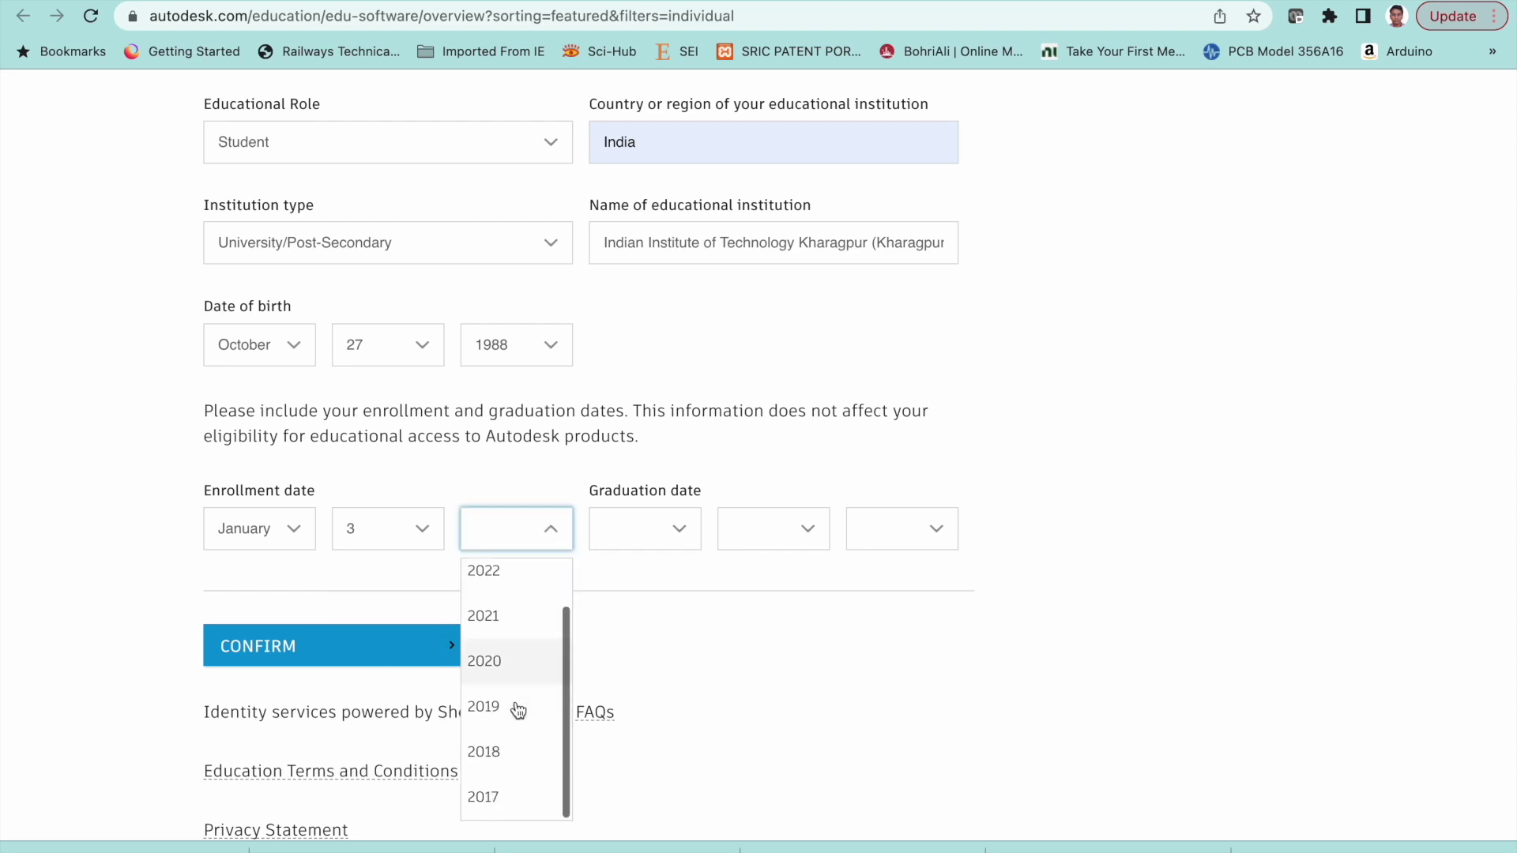
left_click(496, 816)
Set the graduation date to July 1, 2023 and submit the eligibility form.
left_click(681, 543)
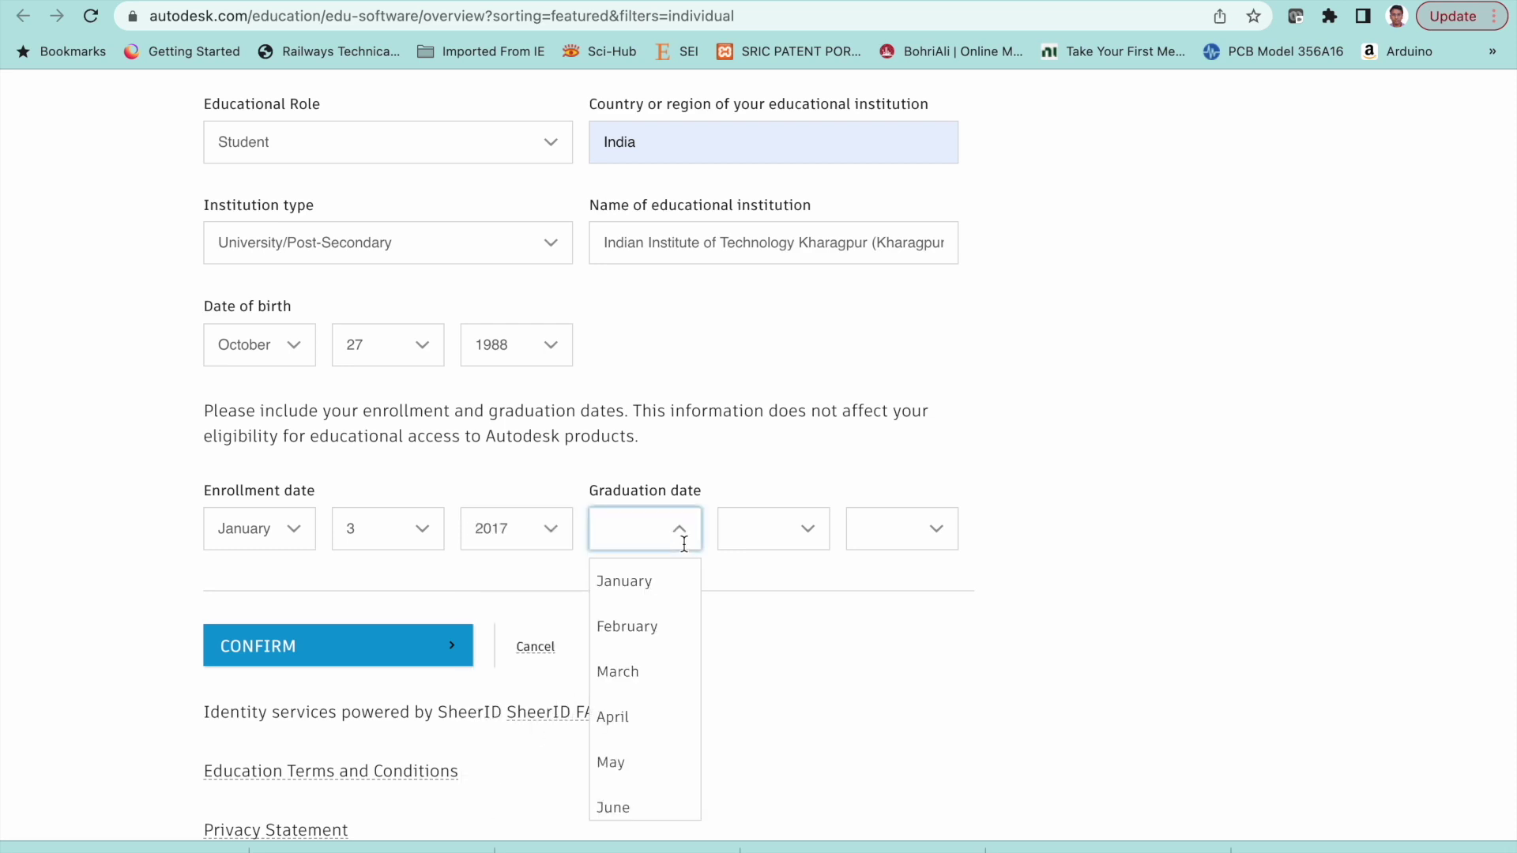
scroll(621, 745, "down", 1)
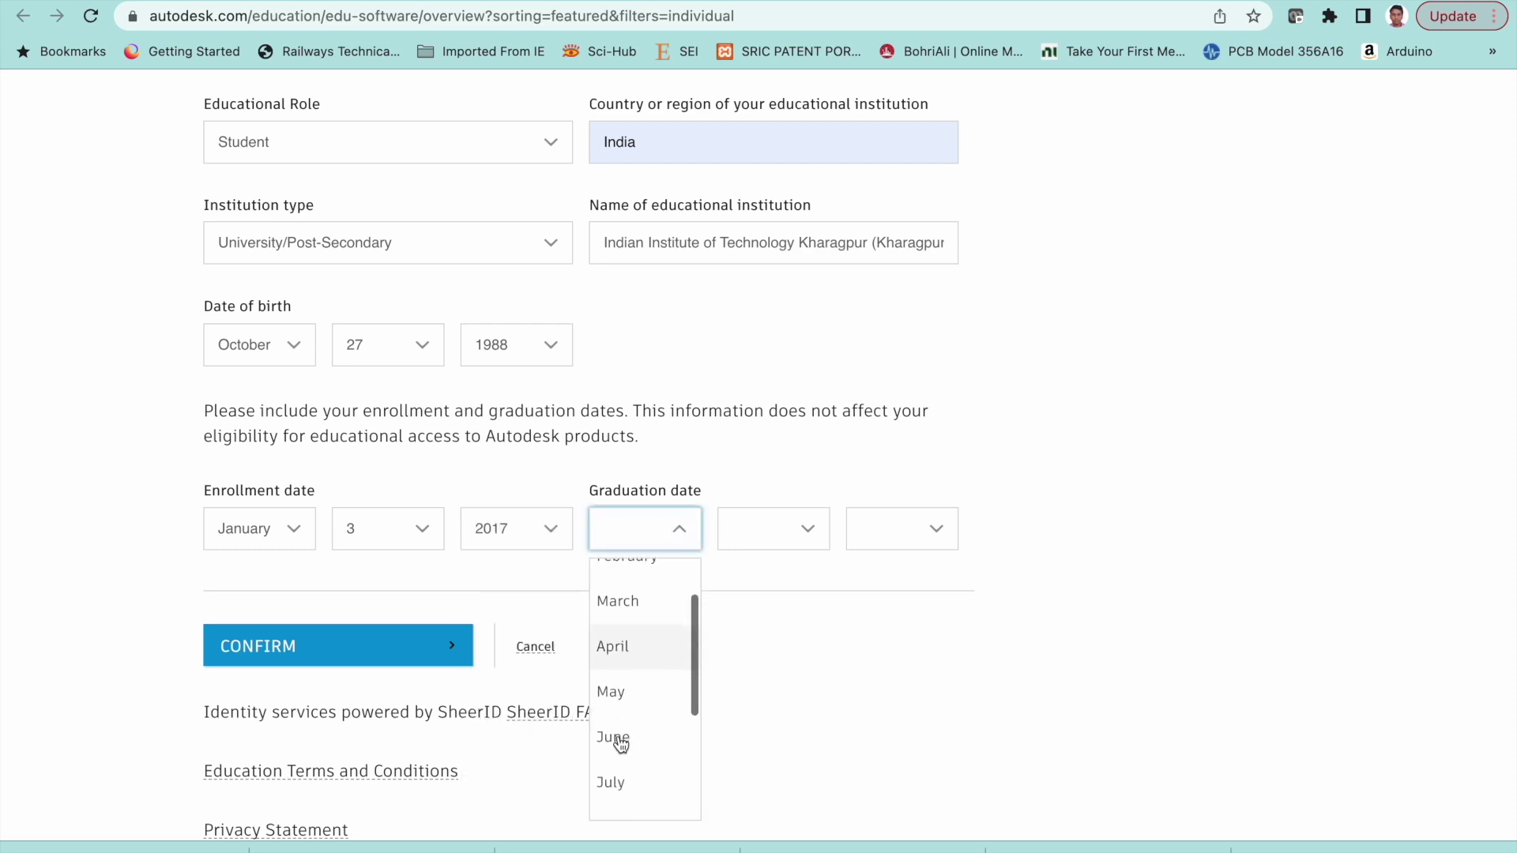
left_click(617, 782)
left_click(806, 535)
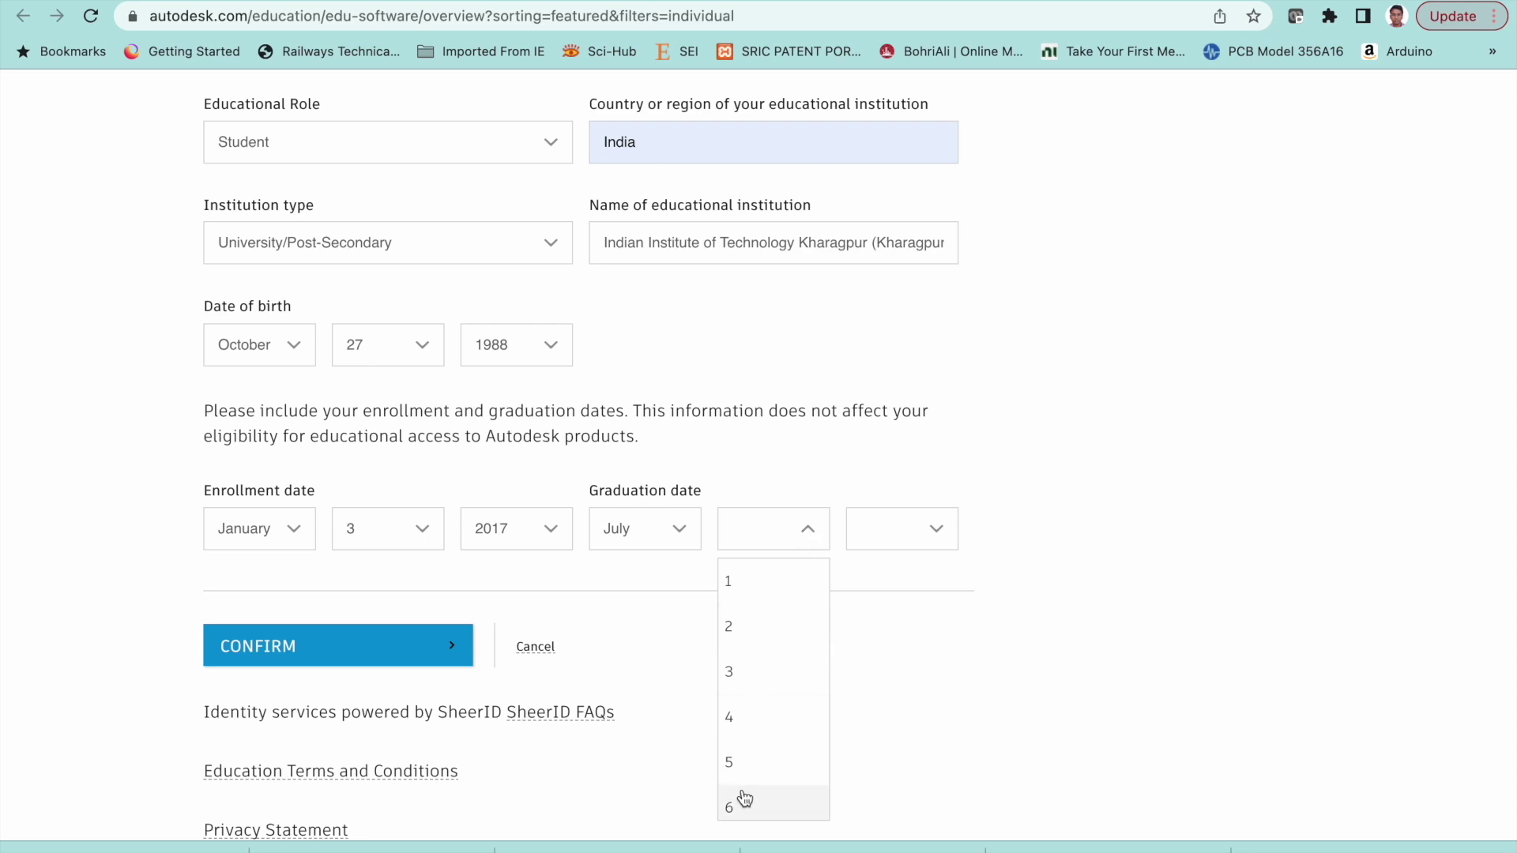
left_click(809, 590)
left_click(897, 528)
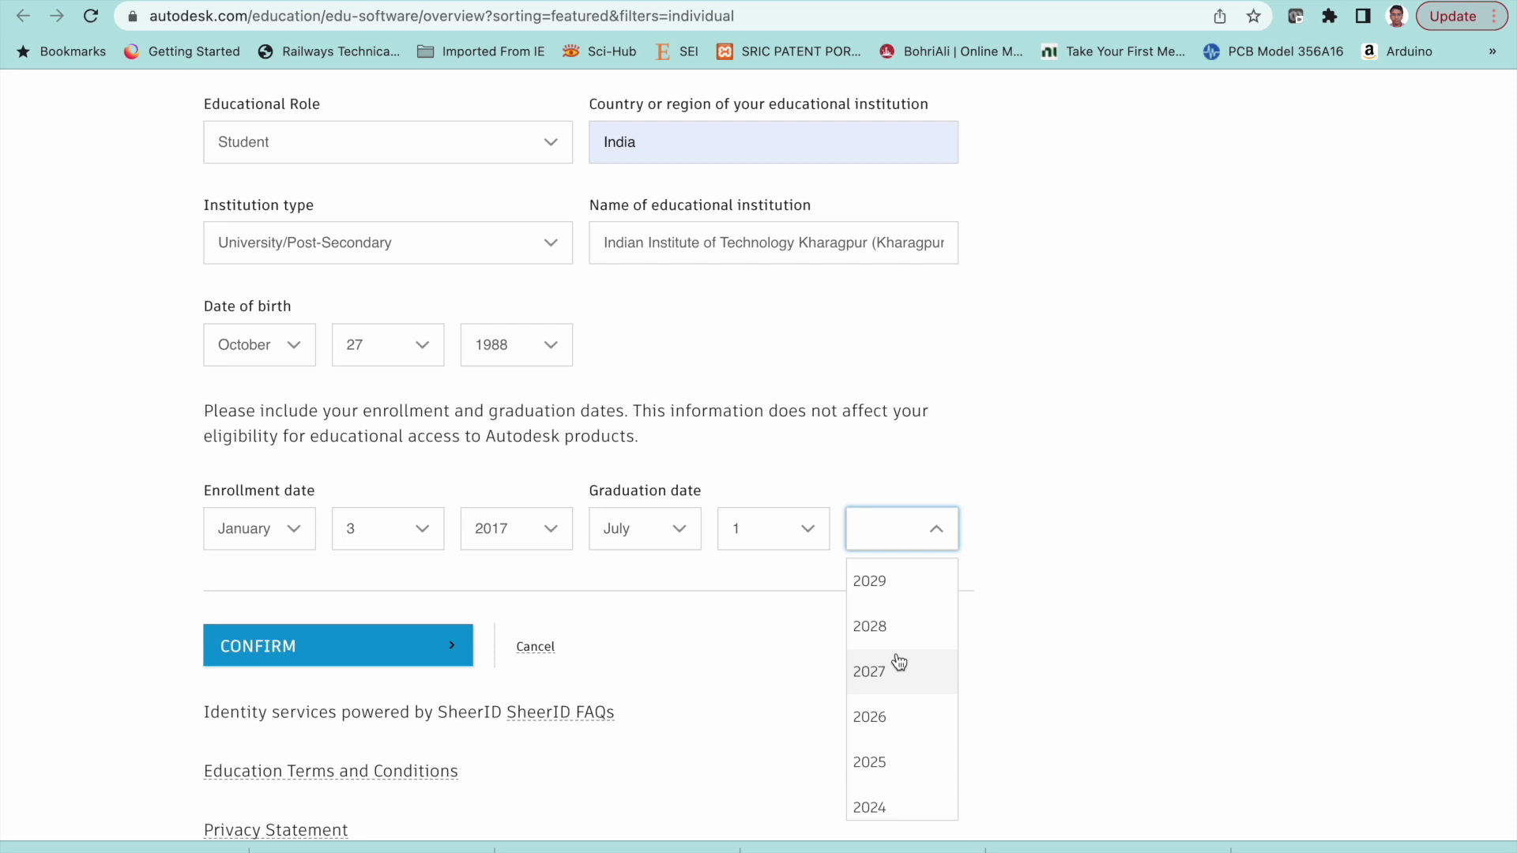
scroll(898, 661, "up", 1)
scroll(898, 662, "down", 1)
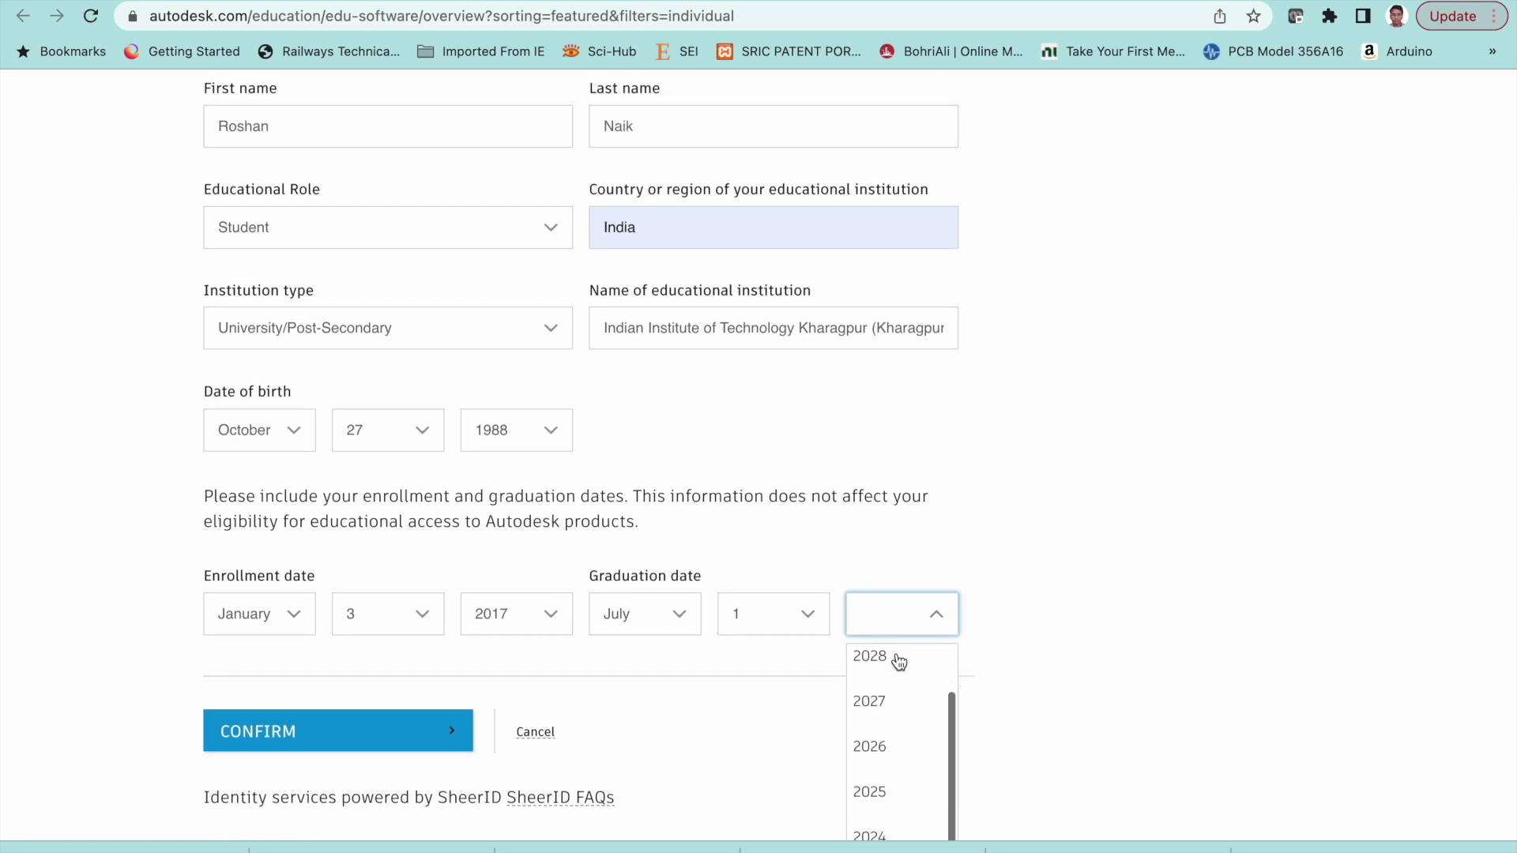
scroll(898, 661, "down", 2)
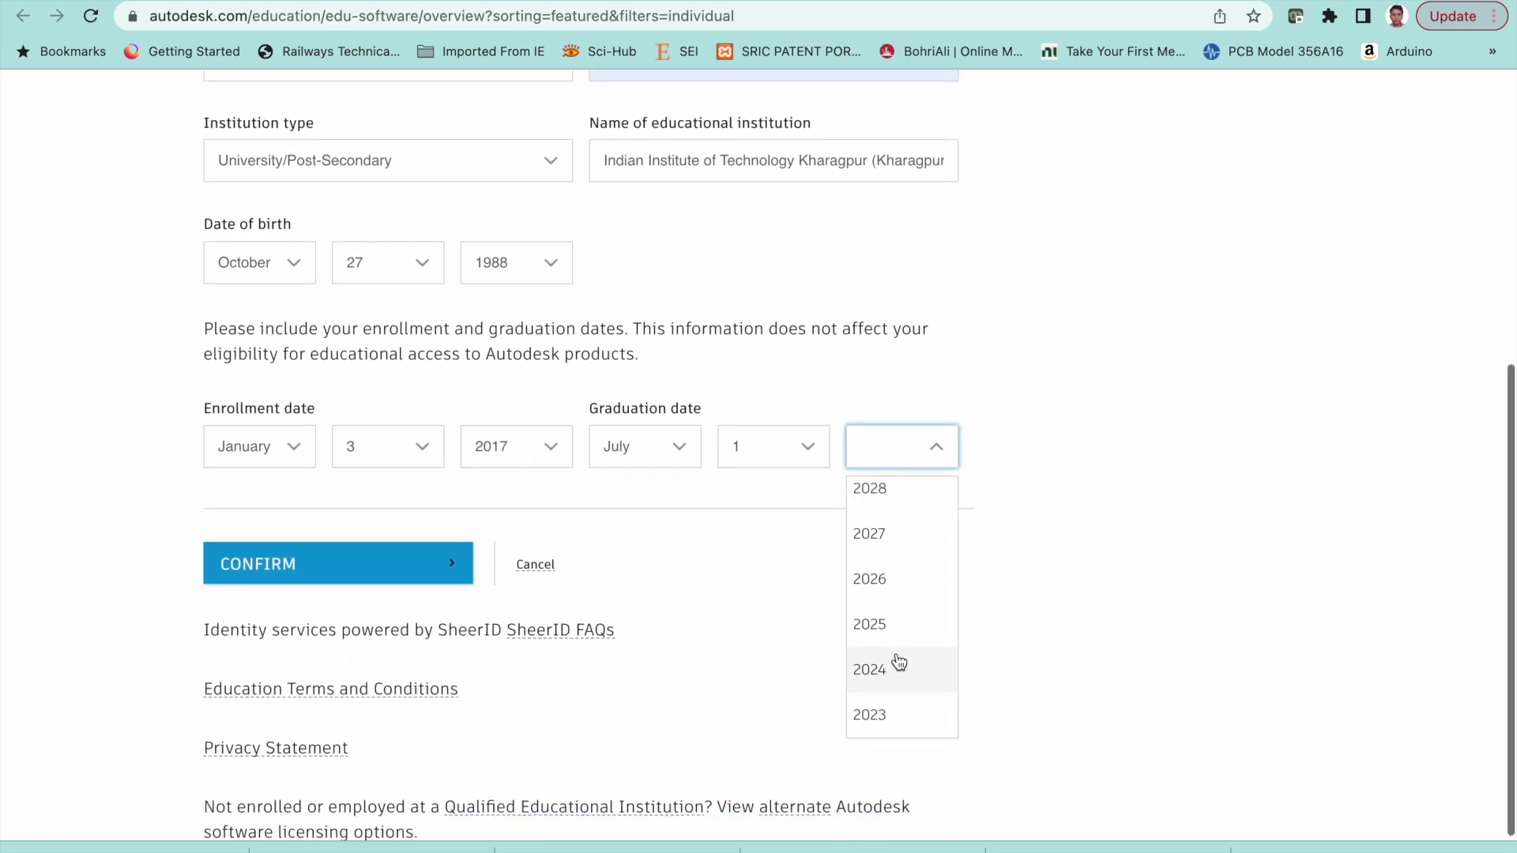
left_click(892, 731)
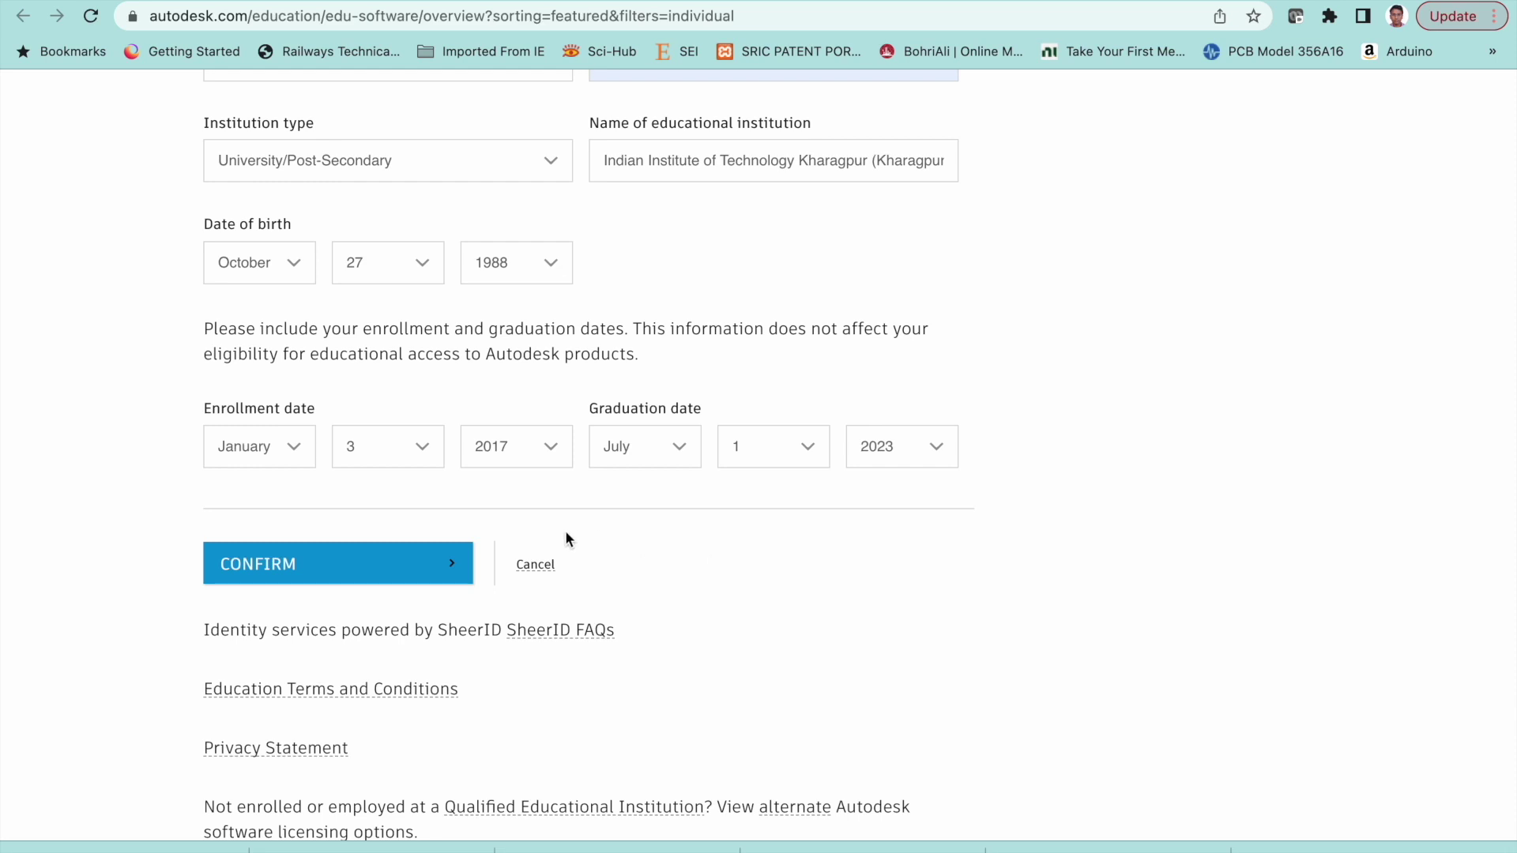
left_click(401, 577)
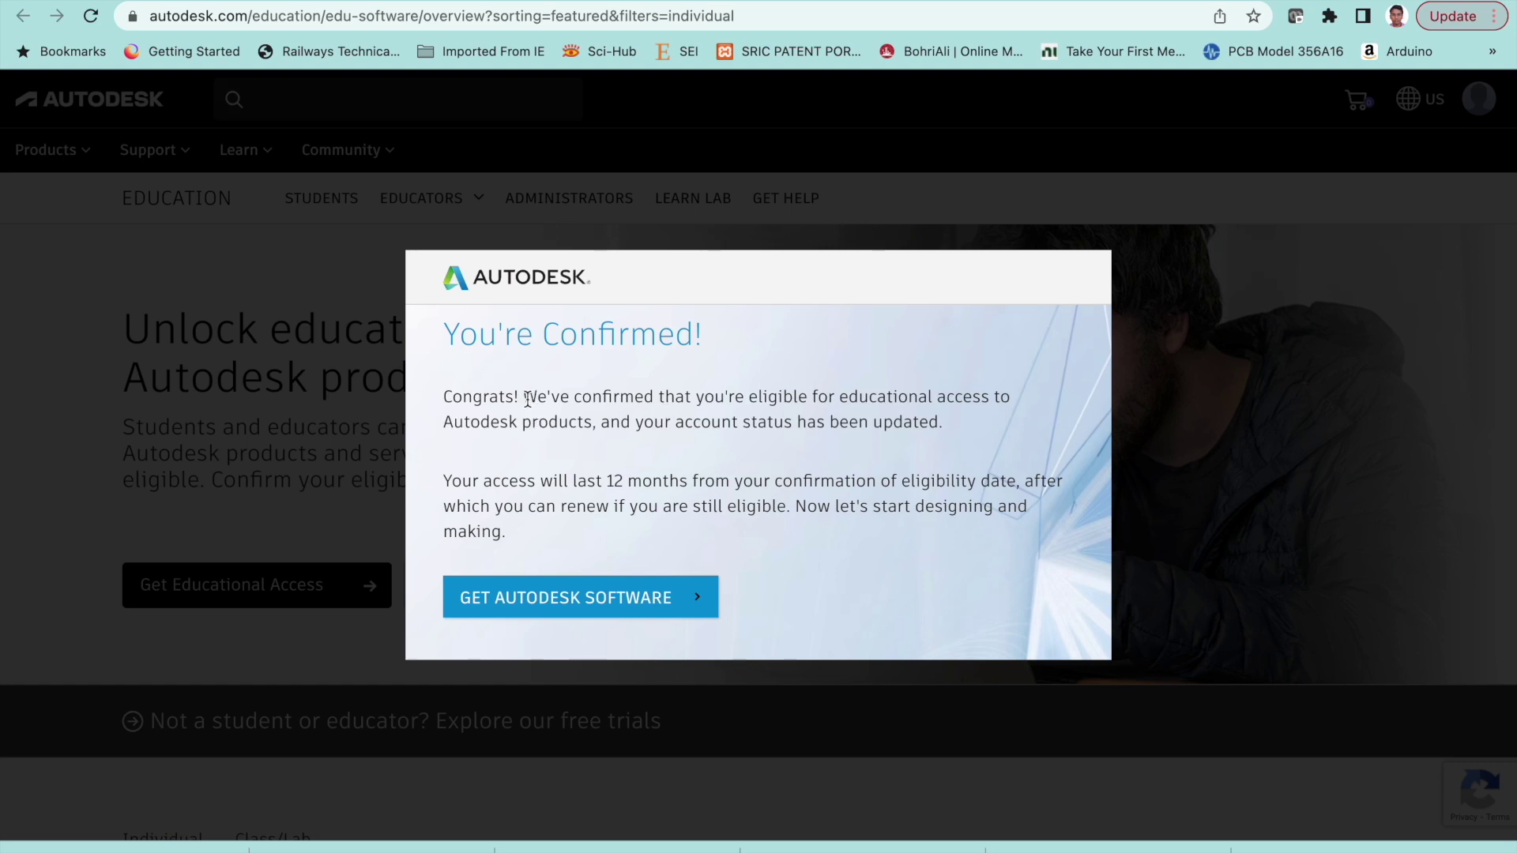
Read the You're Confirmed! notice of 12-month educational access and continue to Get Autodesk Software.
left_click_drag(526, 398, 828, 451)
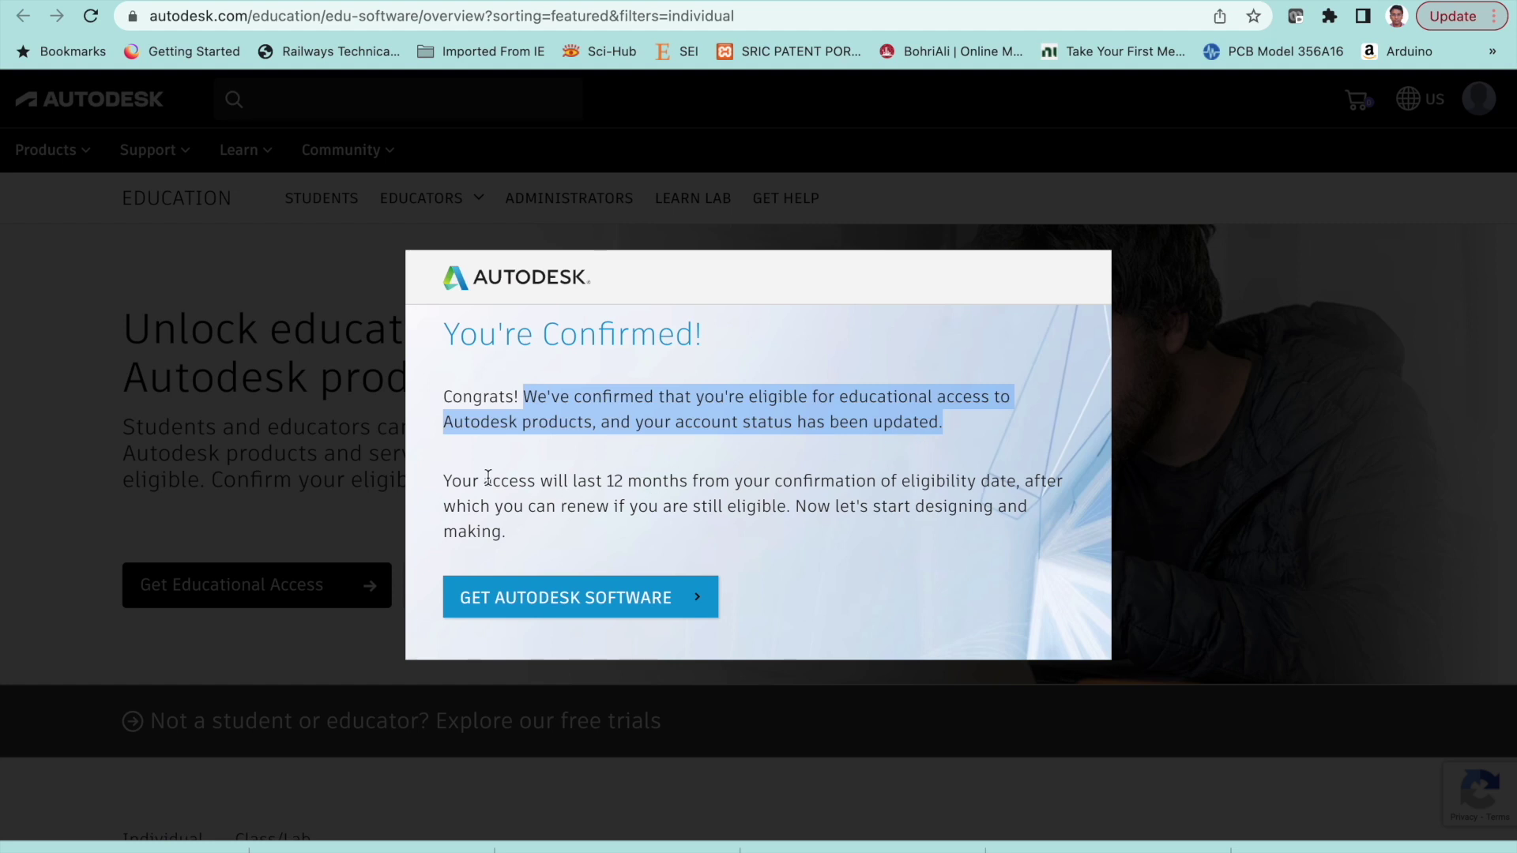
left_click_drag(481, 481, 537, 544)
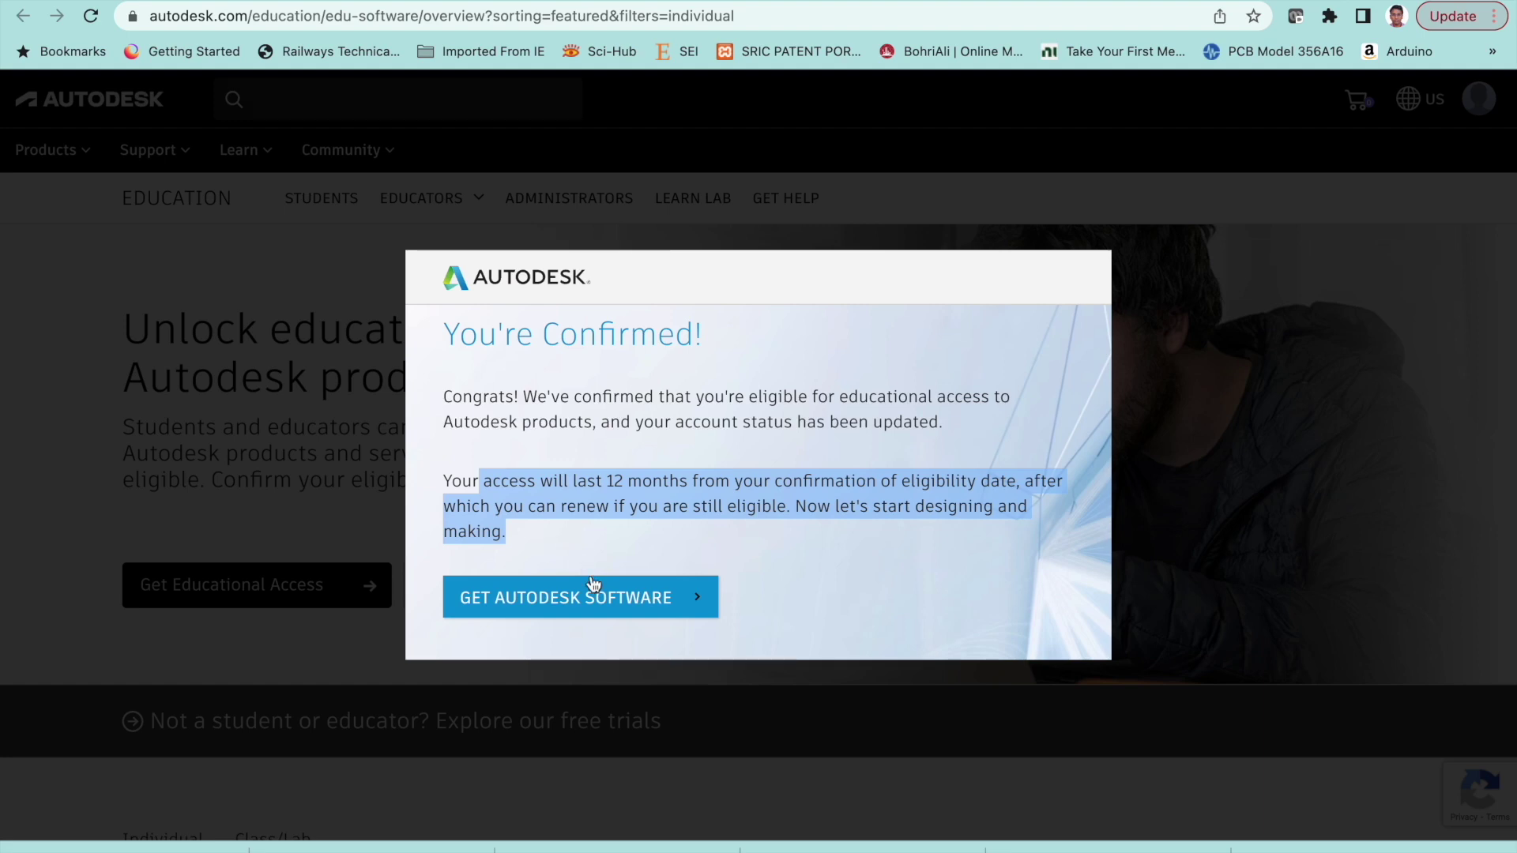
left_click(600, 603)
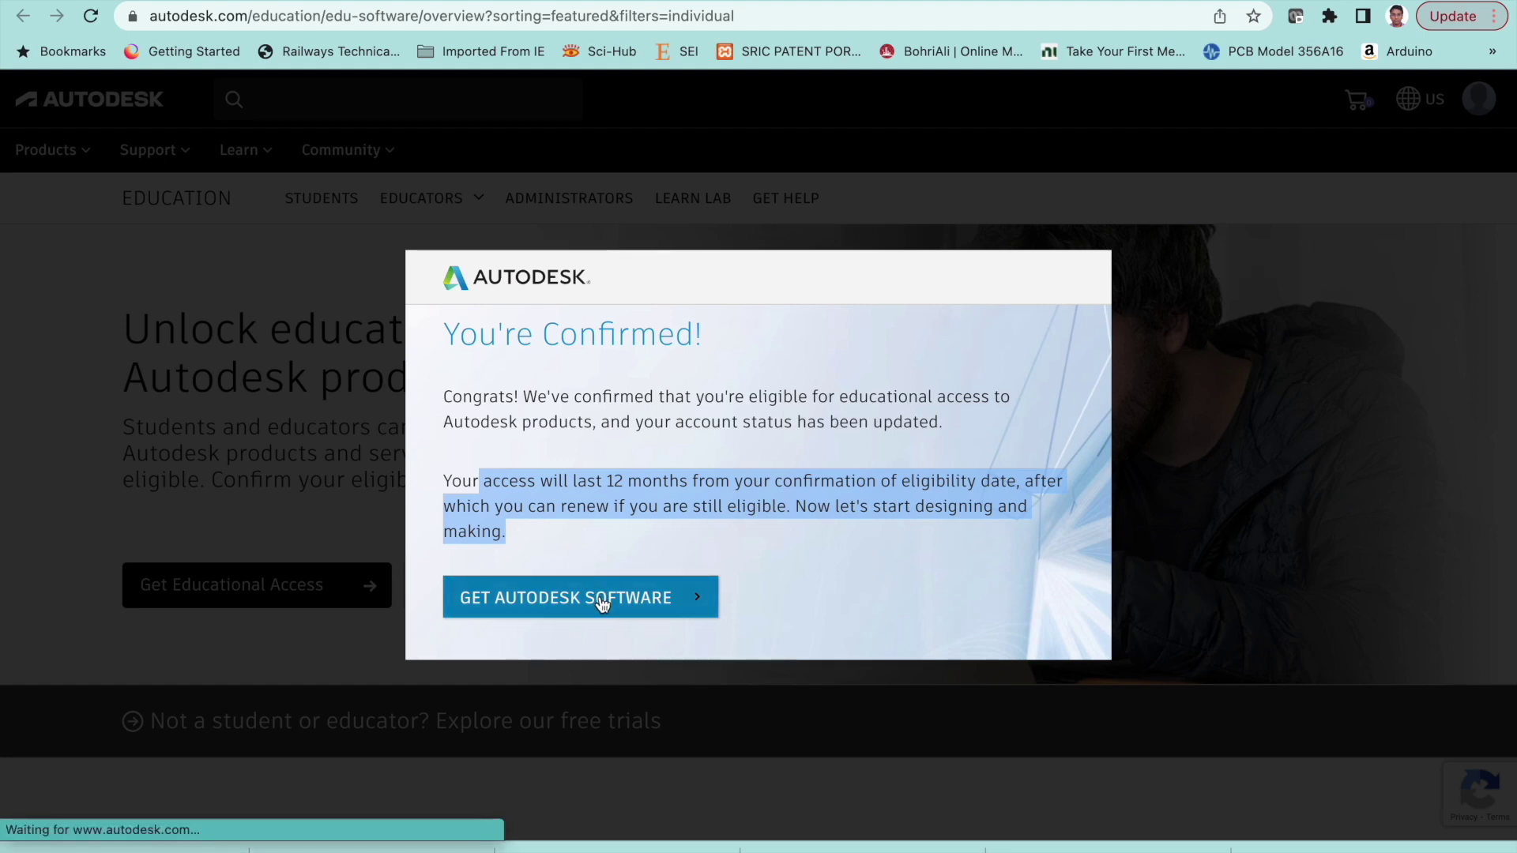
scroll(737, 571, "down", 1)
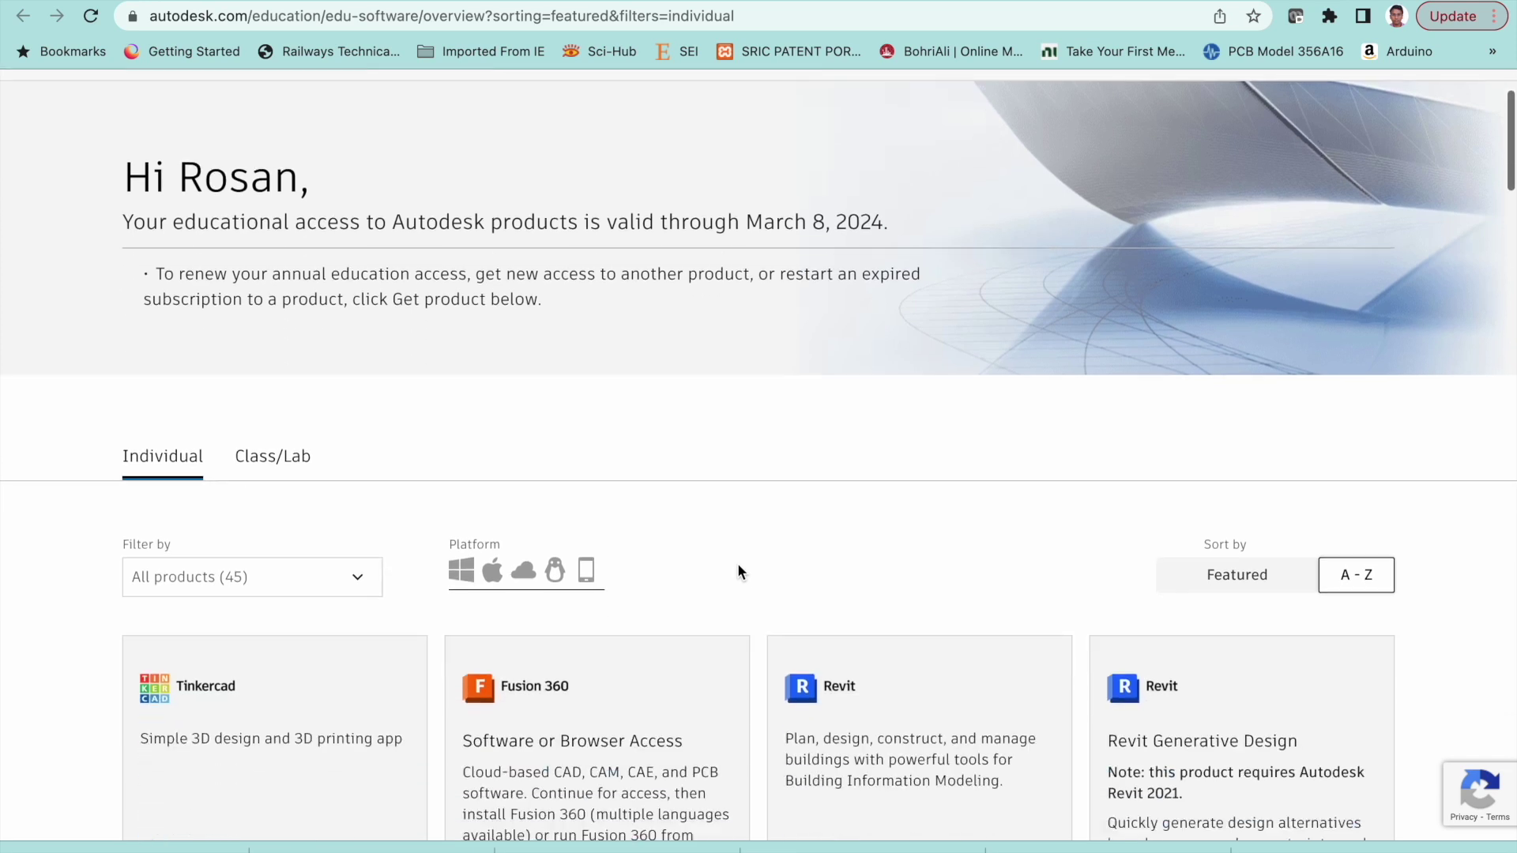
scroll(737, 572, "down", 3)
scroll(737, 572, "down", 1)
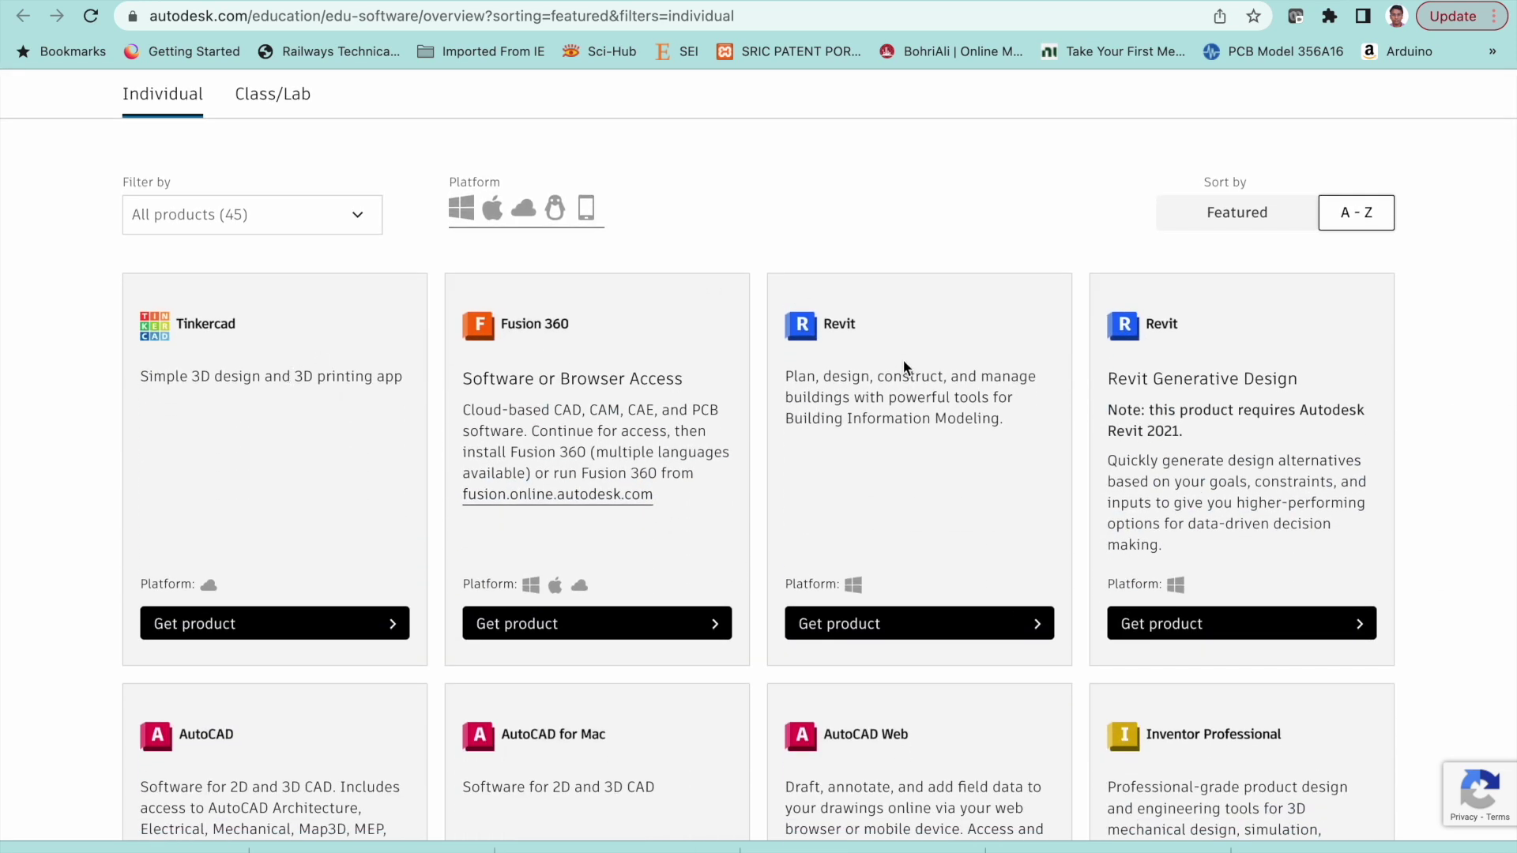
scroll(903, 361, "down", 1)
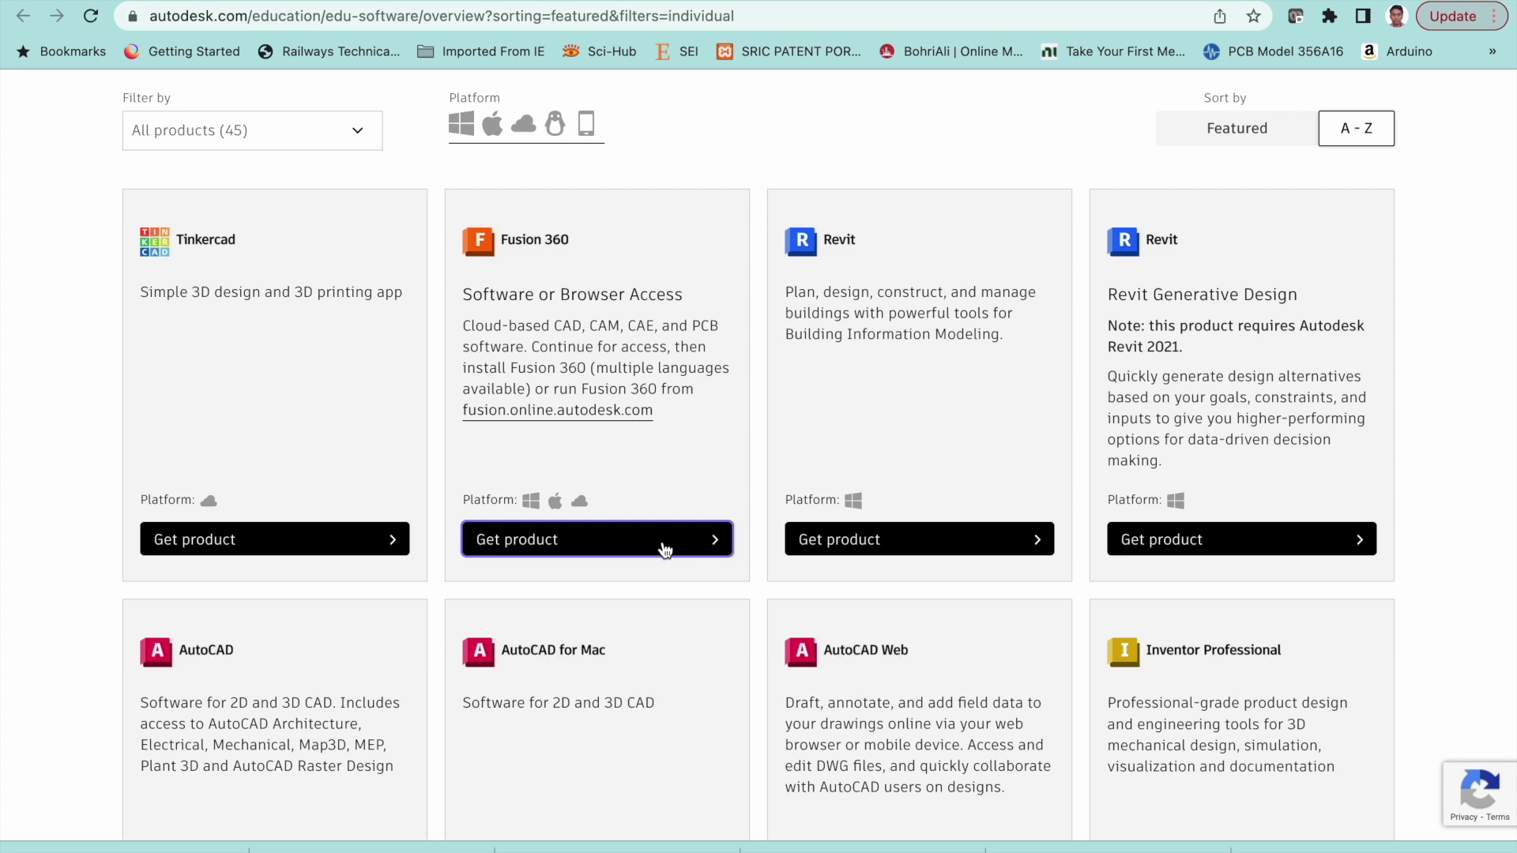
Request Fusion 360 via Get product on its card in the education catalogue.
left_click(695, 551)
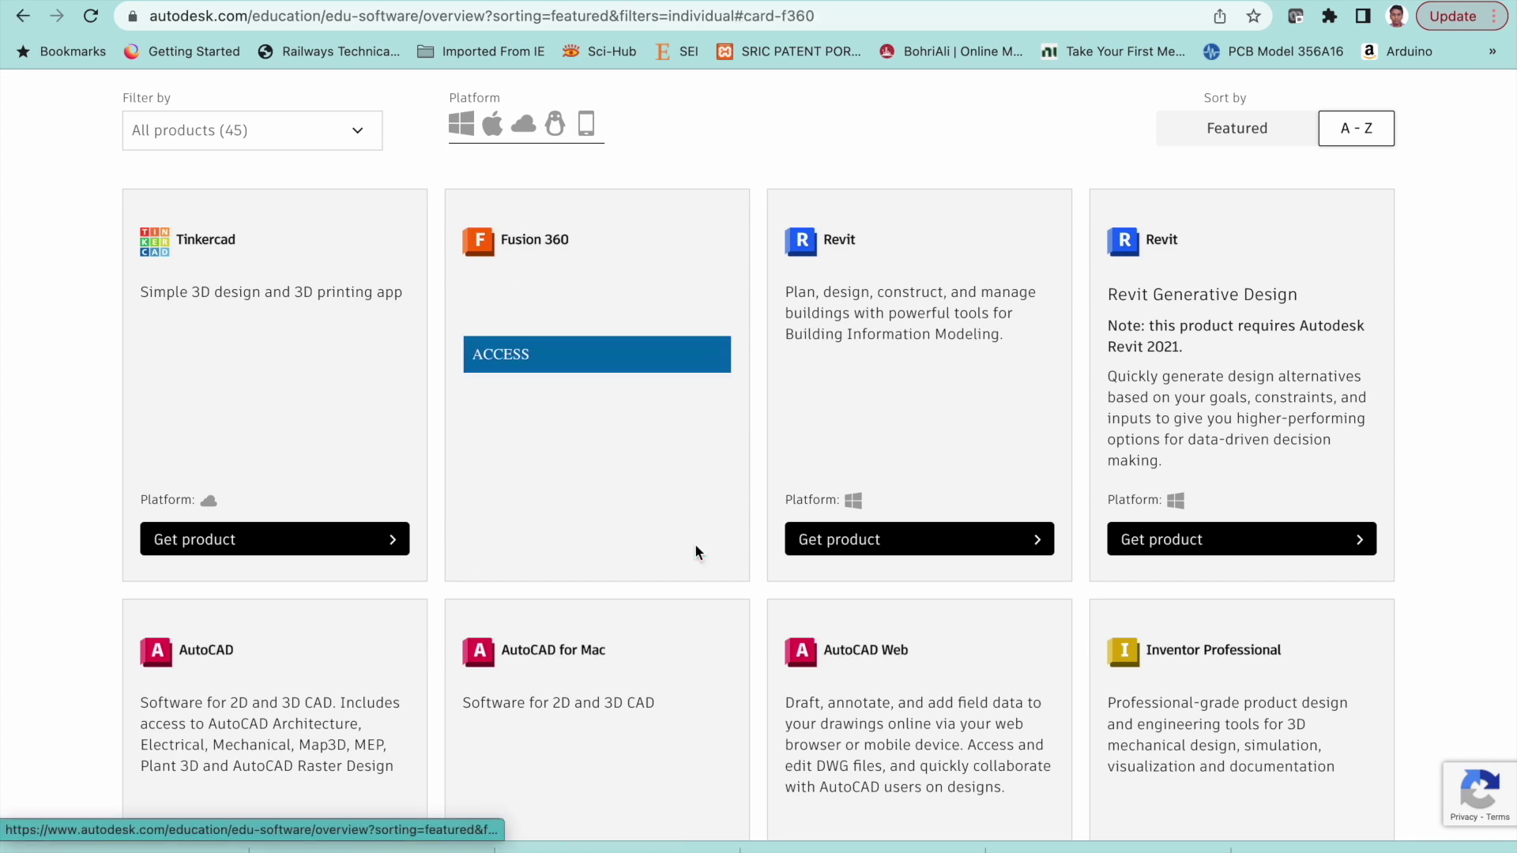